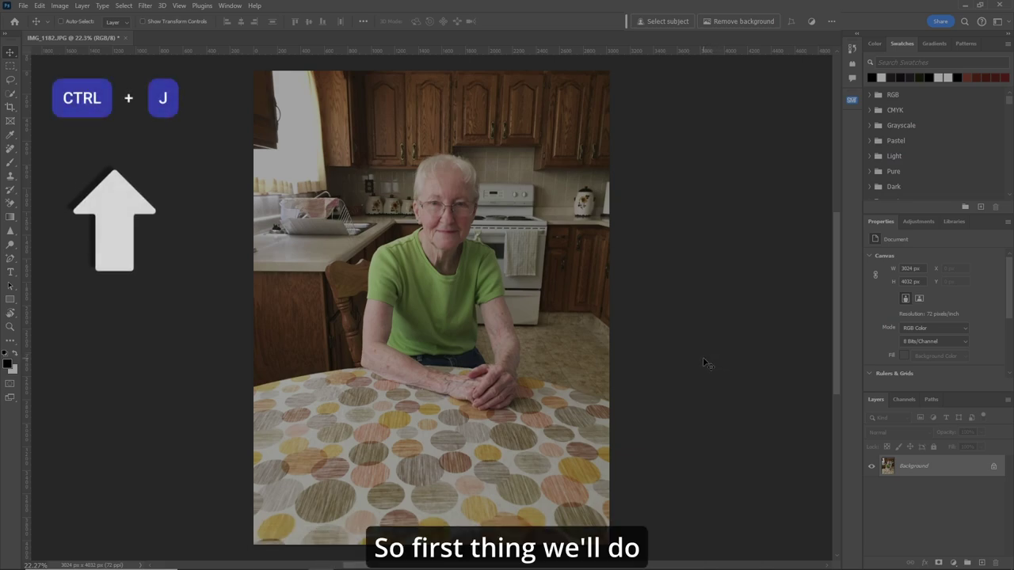
Duplicate the Background layer with Ctrl+J and open the copy in the Camera Raw filter.
key("ctrl+j")
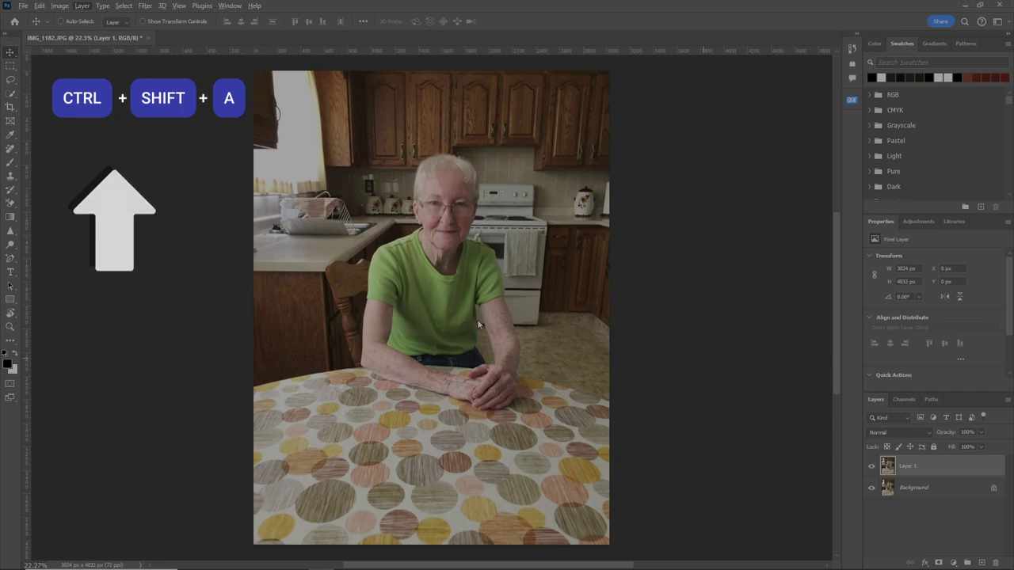
key("ctrl+shift+a")
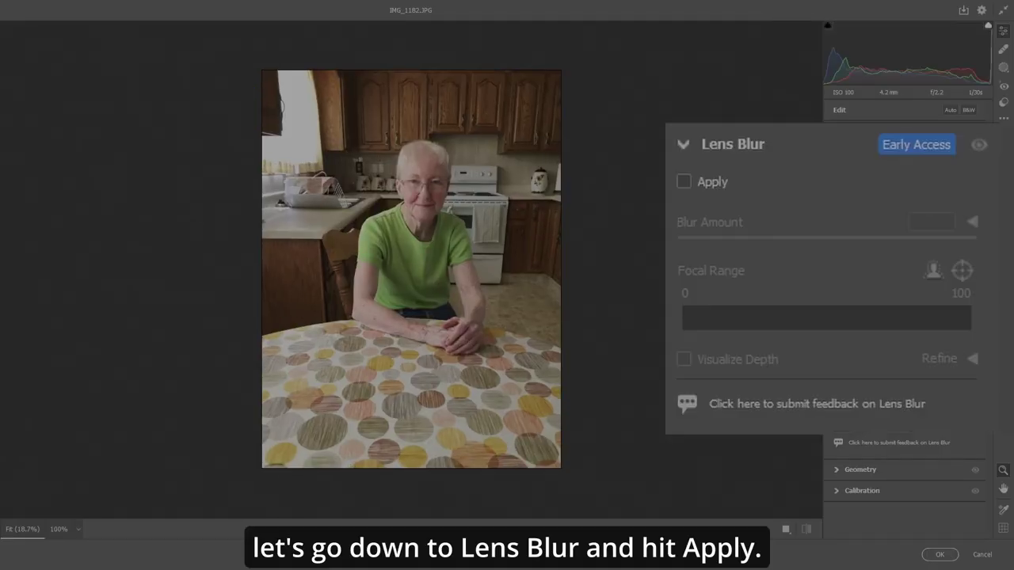
Turn on Lens Blur, keeping Blur Amount 50 and Boost 50.
left_click(684, 181)
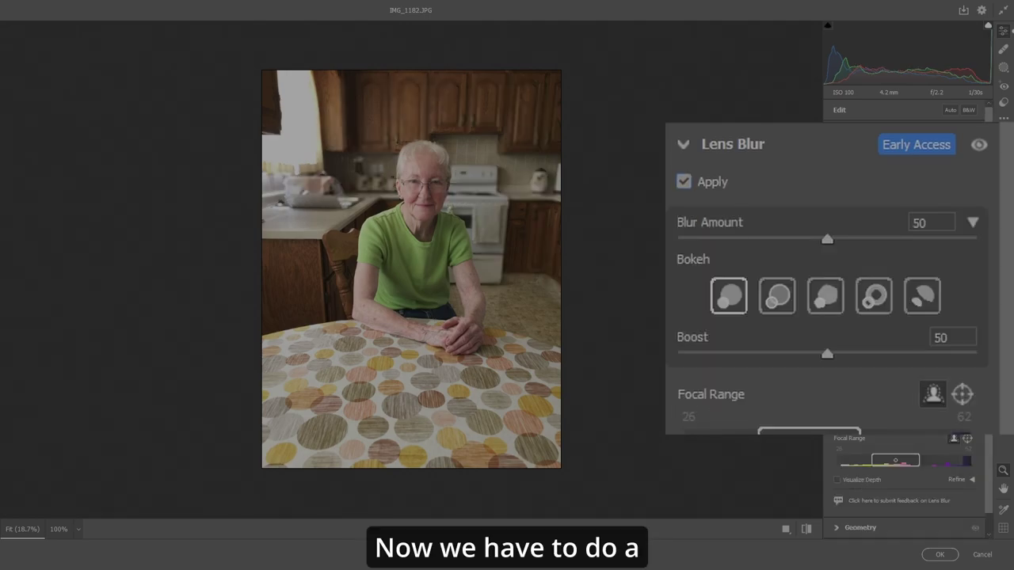
scroll(986, 209, "down", 1)
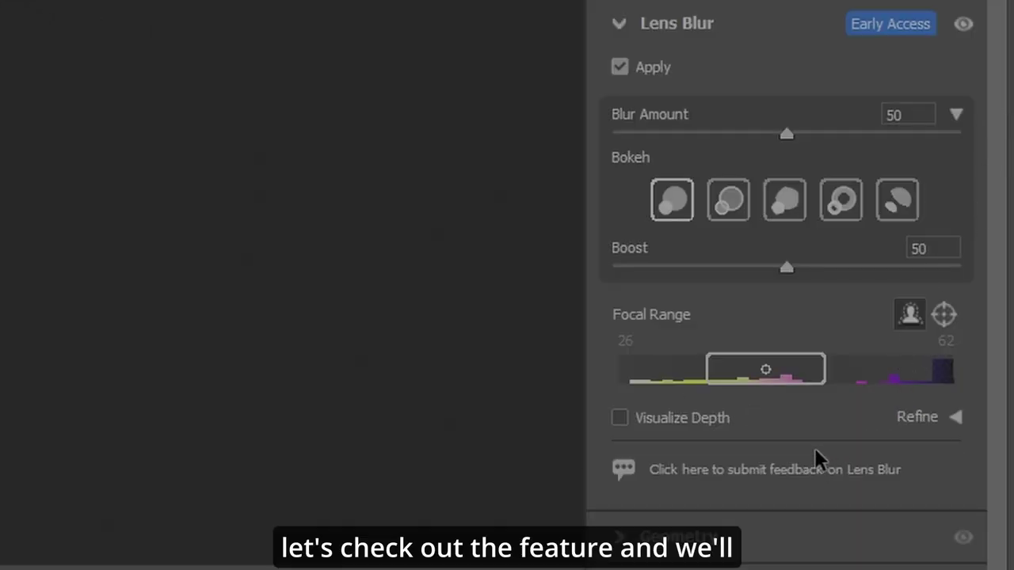
left_click(620, 420)
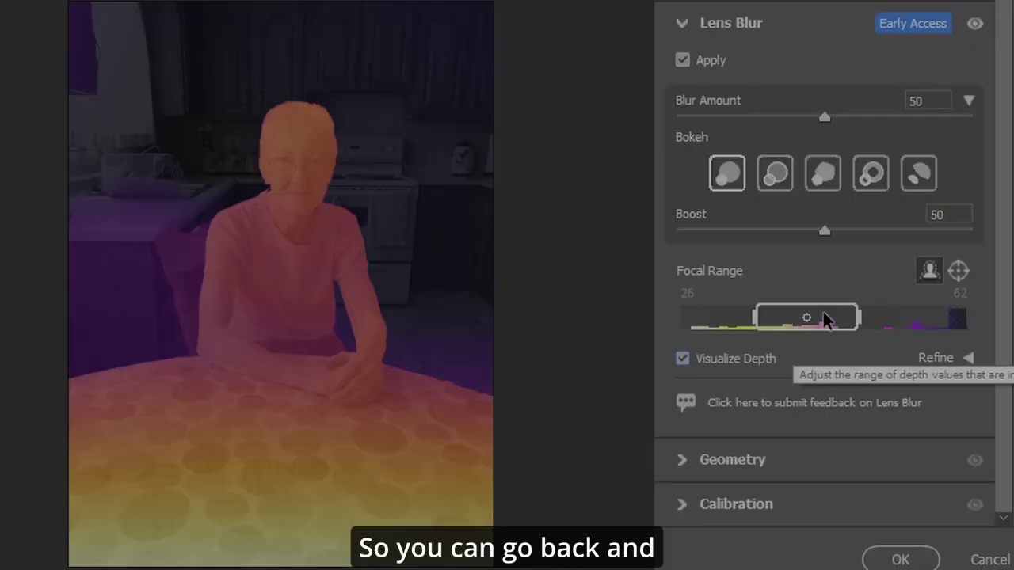
mouse_move(827, 314)
left_mouse_down()
mouse_move(881, 305)
mouse_move(791, 311)
mouse_move(826, 314)
left_mouse_up()
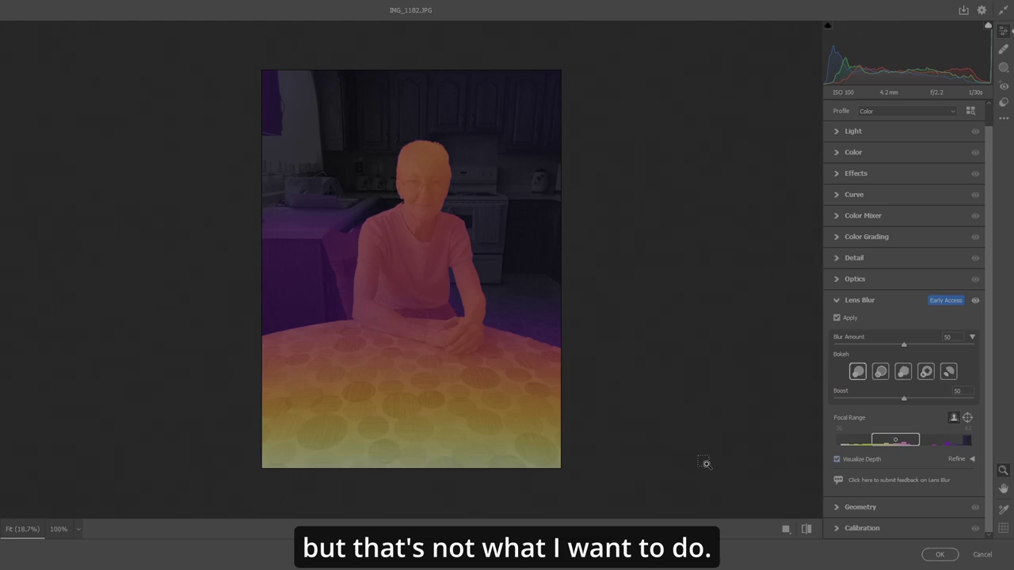
left_click(837, 458)
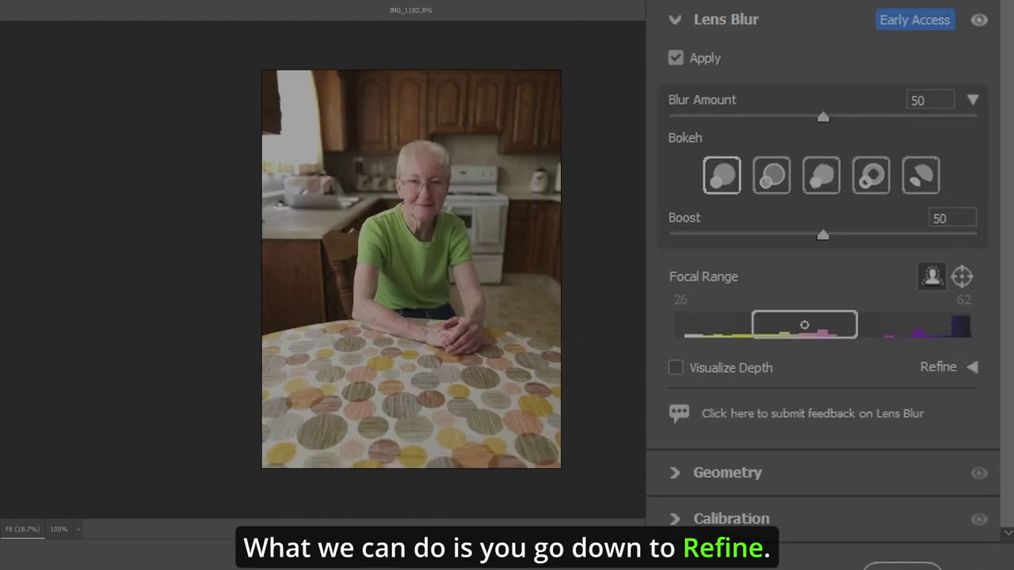
Brush extra blur onto the lower-left cabinet with a size-6 Blur brush and raise Blur Amount to 61.
left_click(971, 367)
left_click_drag(1009, 344, 1007, 541)
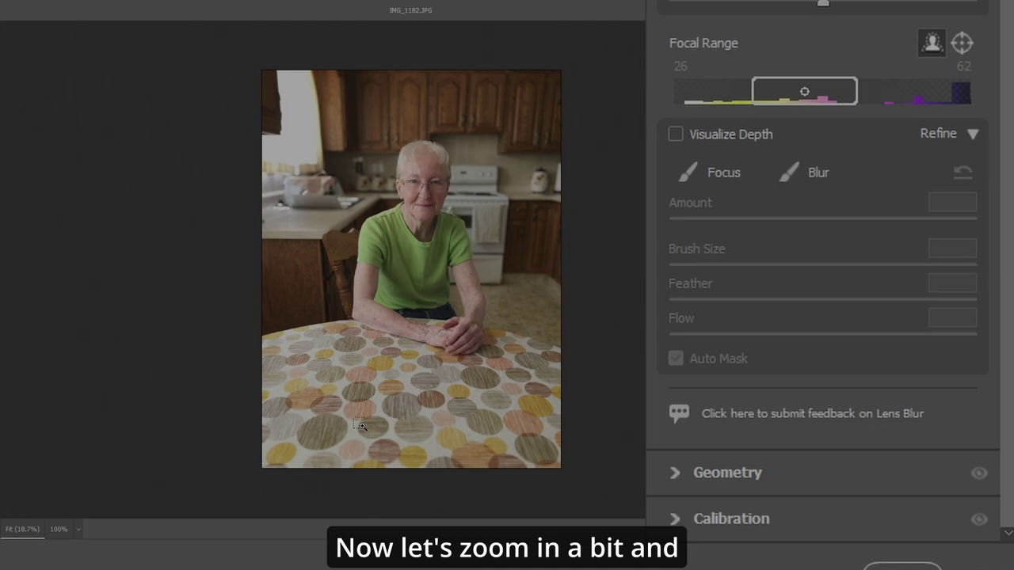
key("ctrl+plus")
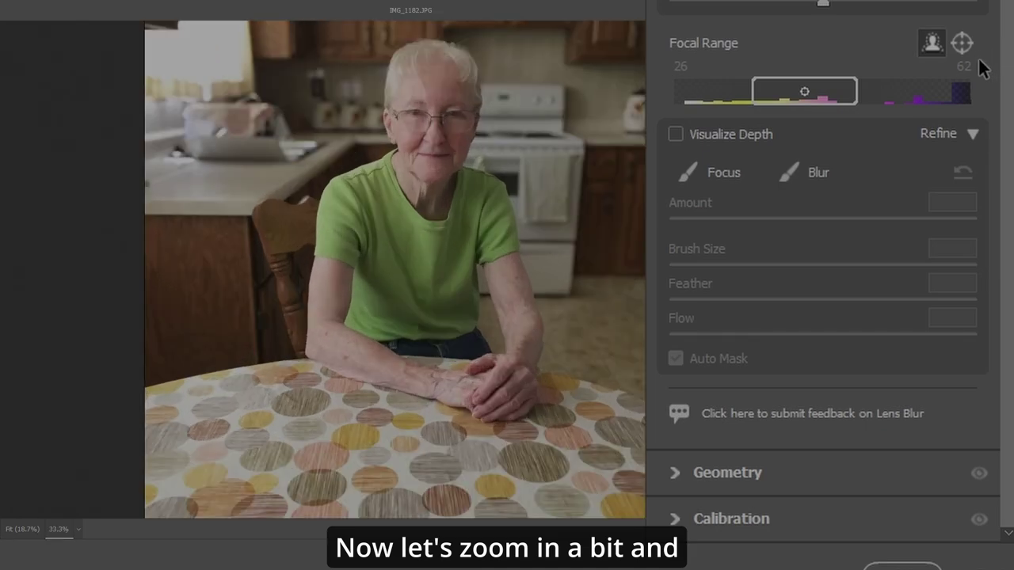
left_click(789, 174)
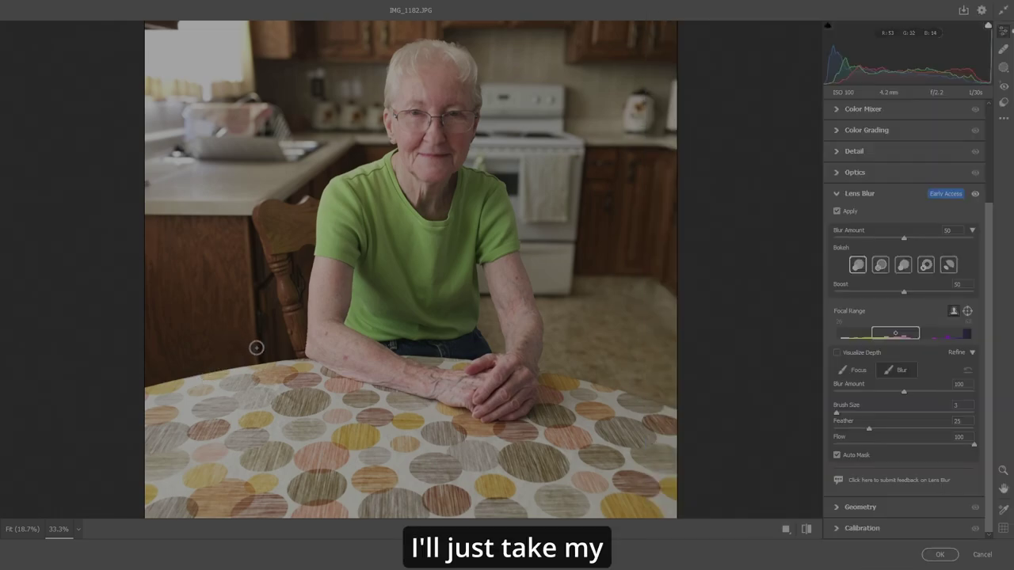
key("bracketright")
key("bracketright")
key("bracketright")
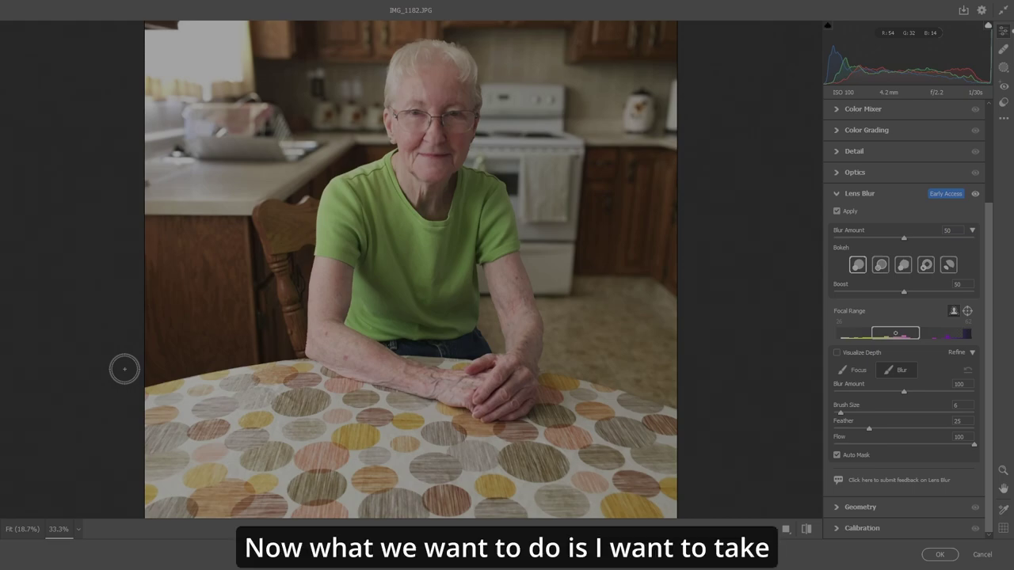
left_click(173, 336)
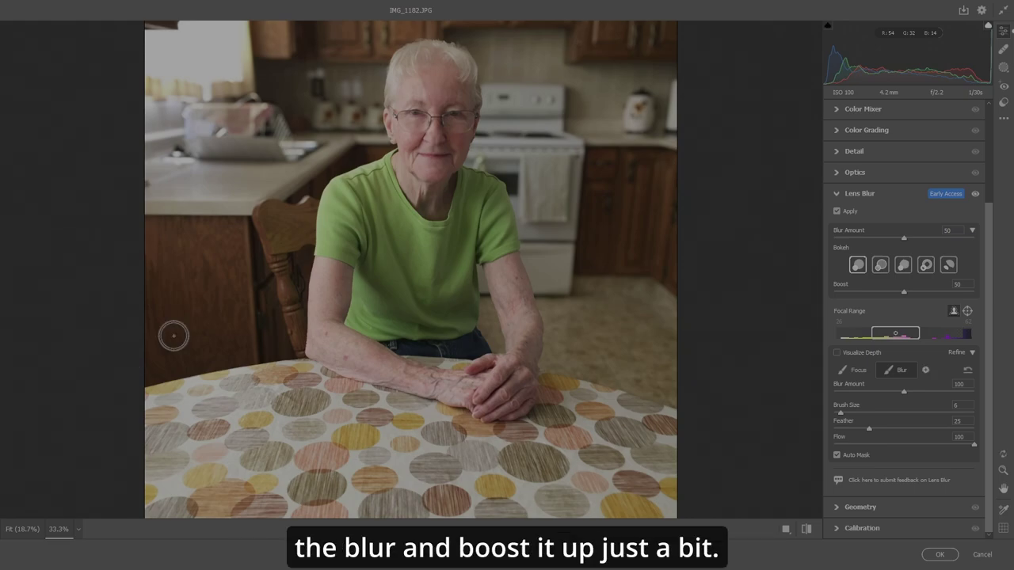
left_click_drag(906, 239, 926, 242)
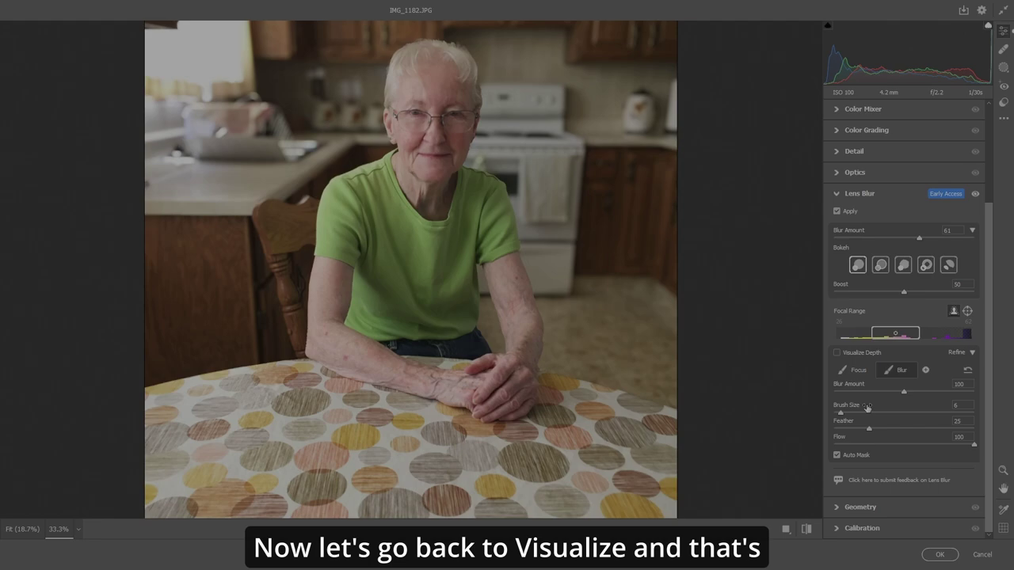
With Visualize Depth on, paint focus onto the wooden chair and the woman's shoulder using a size-3 Focus brush.
left_click(837, 353)
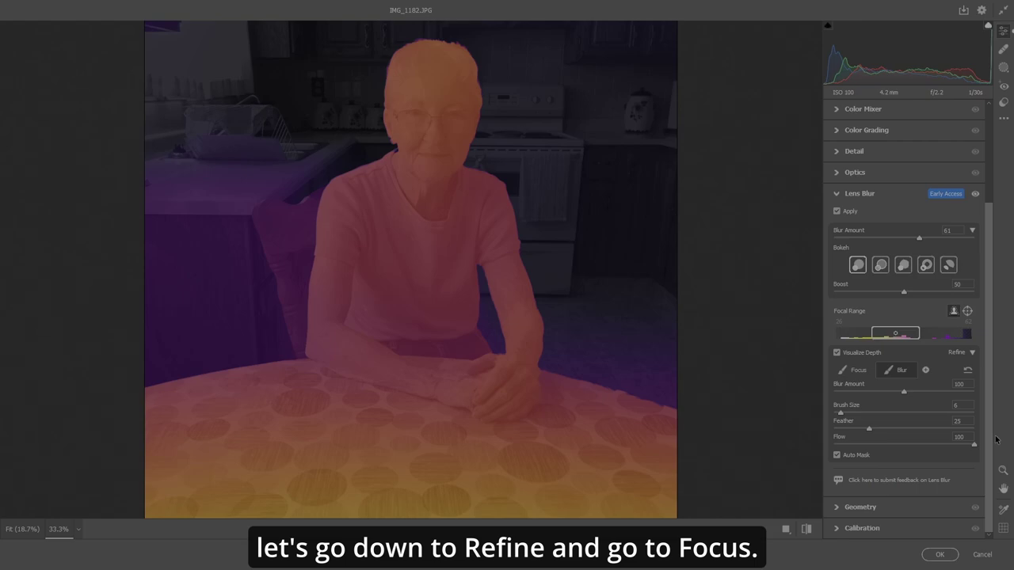
left_click(854, 370)
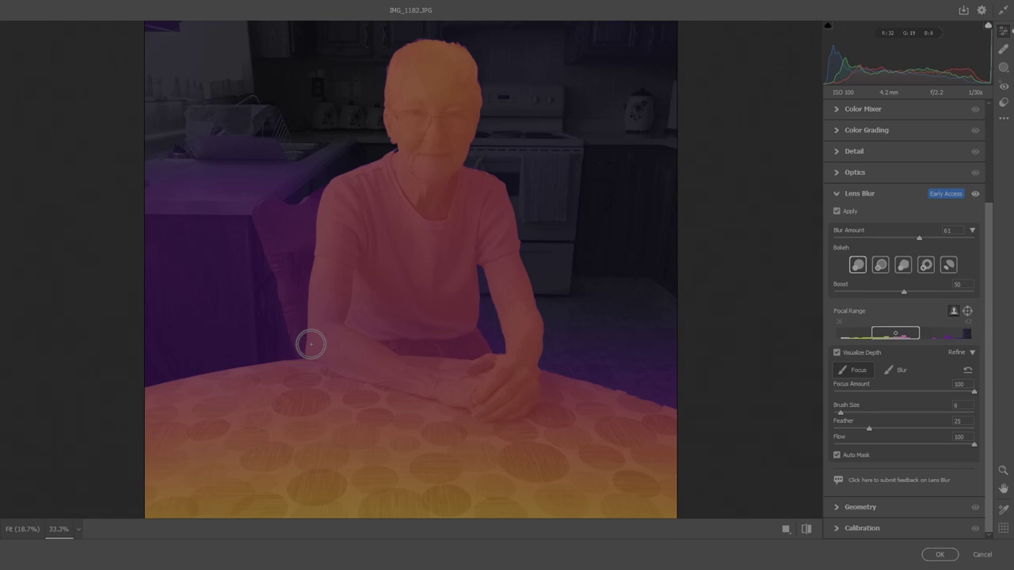
key("bracketleft")
key("bracketleft")
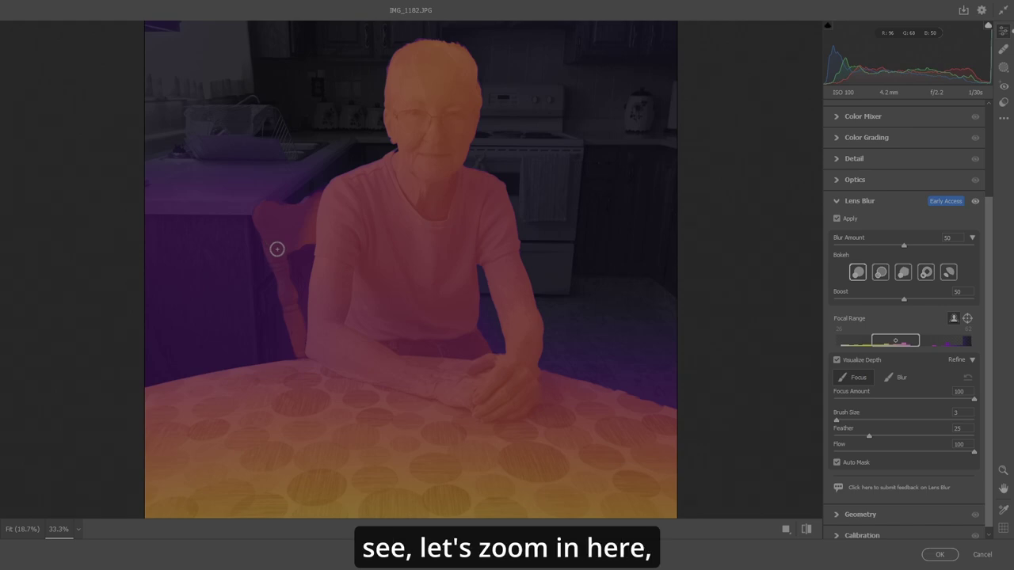
left_click_drag(276, 249, 296, 337)
scroll(396, 272, "up", 2)
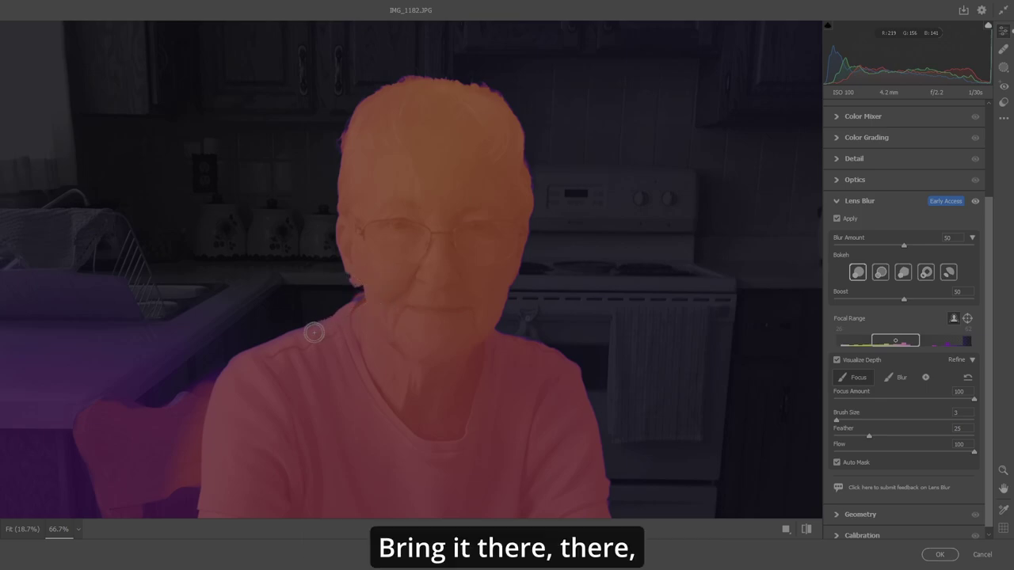
mouse_move(244, 365)
left_mouse_down()
mouse_move(328, 329)
mouse_move(305, 339)
mouse_move(279, 356)
mouse_move(331, 348)
left_mouse_up()
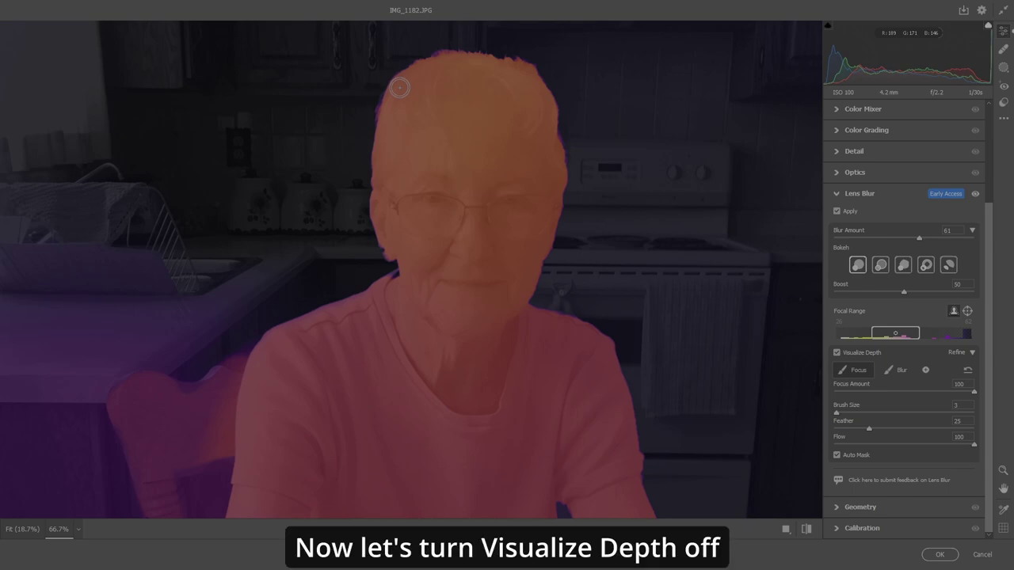
Hide the depth map, view the whole photo, and set Blur Amount to 75.
left_click(836, 352)
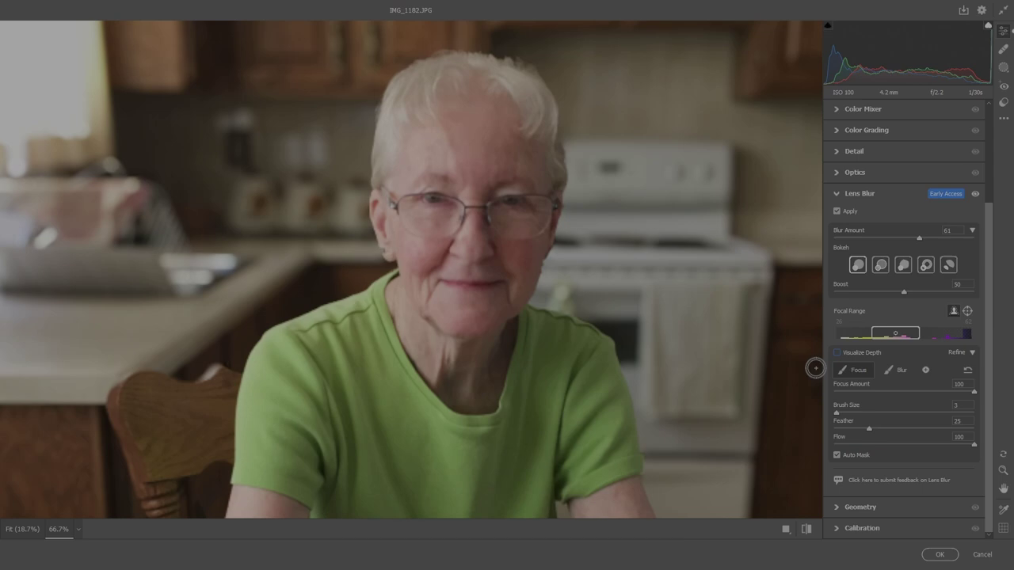
left_click(235, 419)
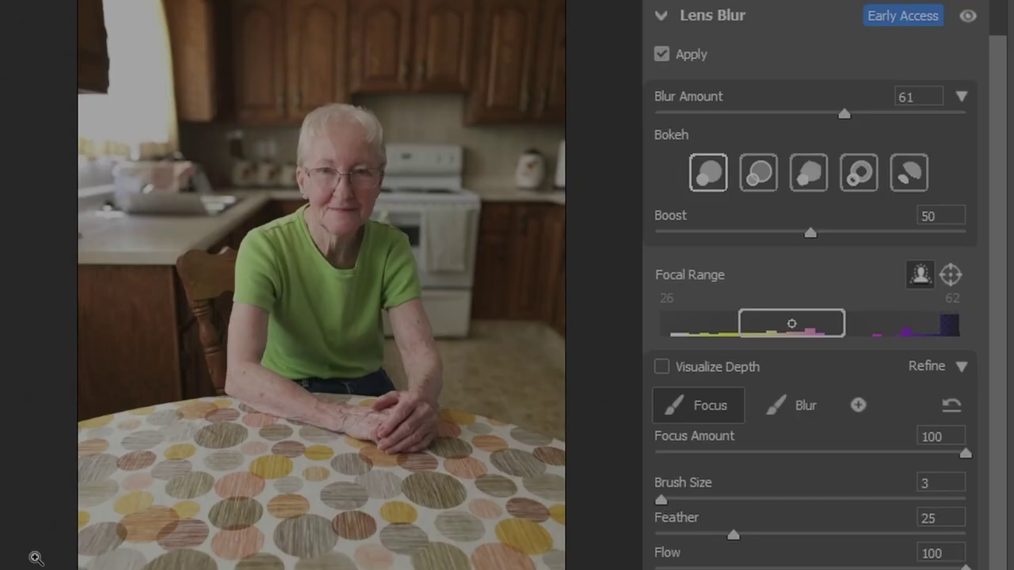
left_click(896, 95)
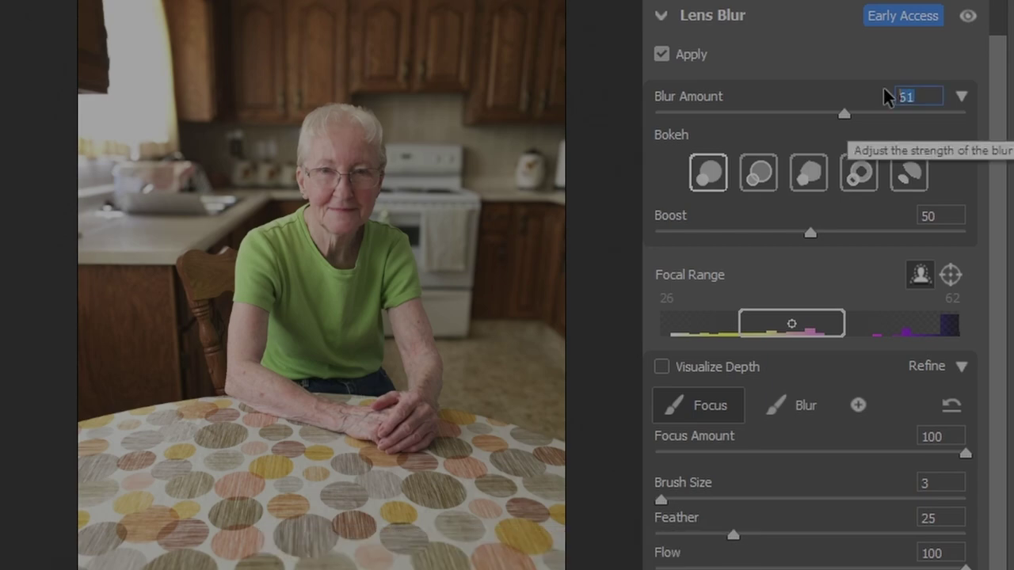
type("75")
key("Return")
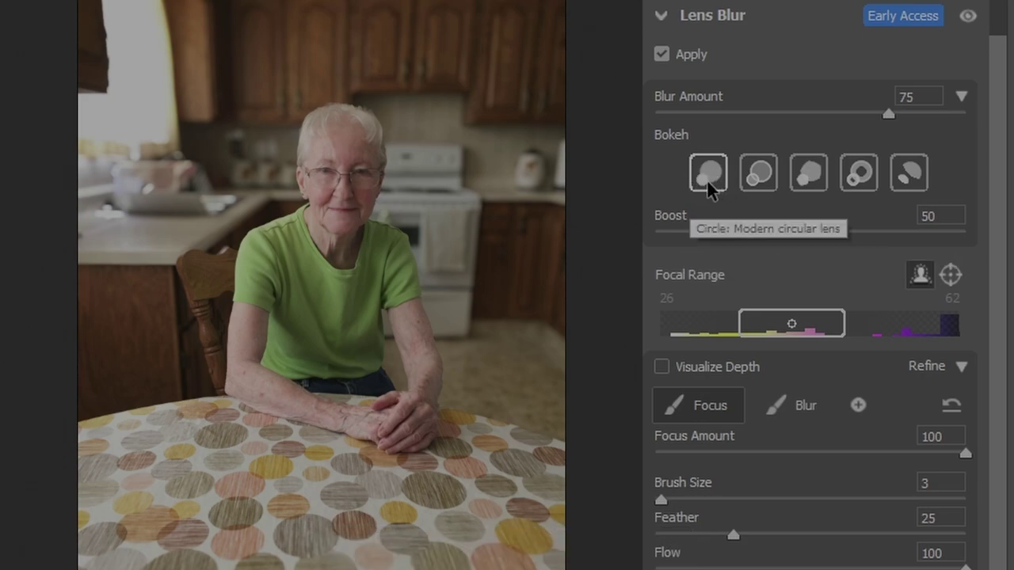
Try the Bubble, 5-Blade and Ring bokeh shapes, settling on Cat Eye.
left_click(760, 179)
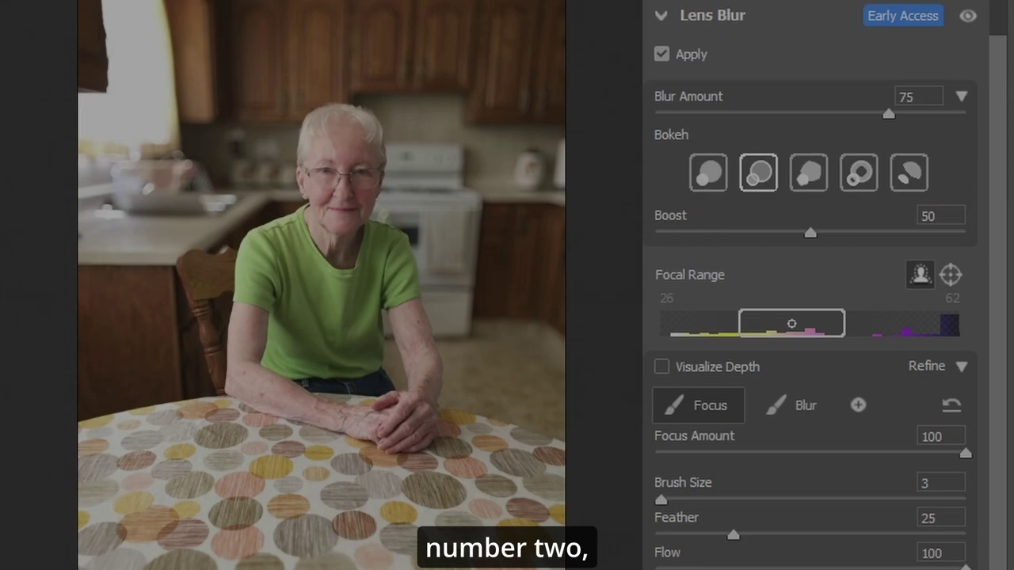
left_click(808, 185)
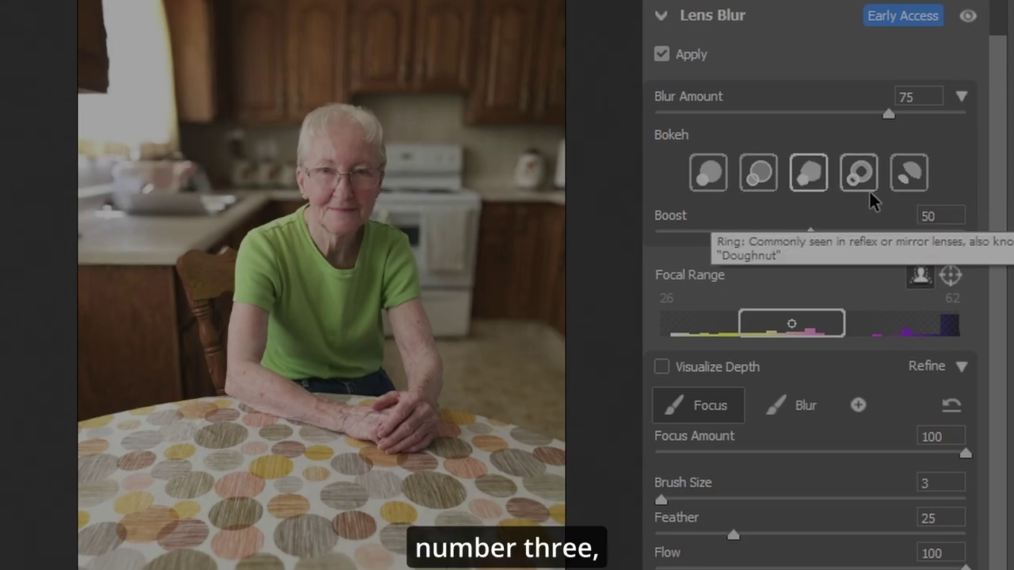
left_click(857, 172)
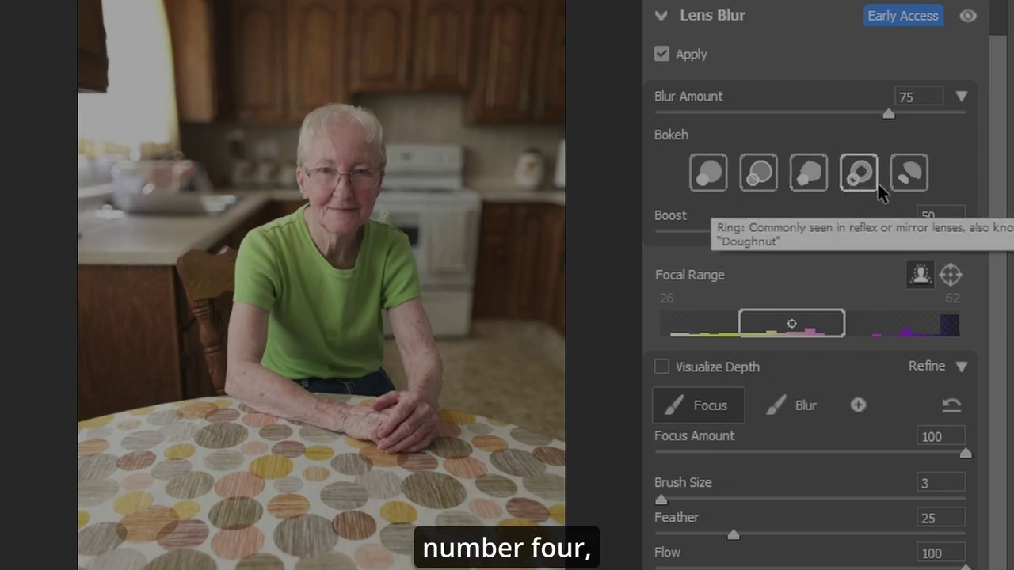
left_click(909, 173)
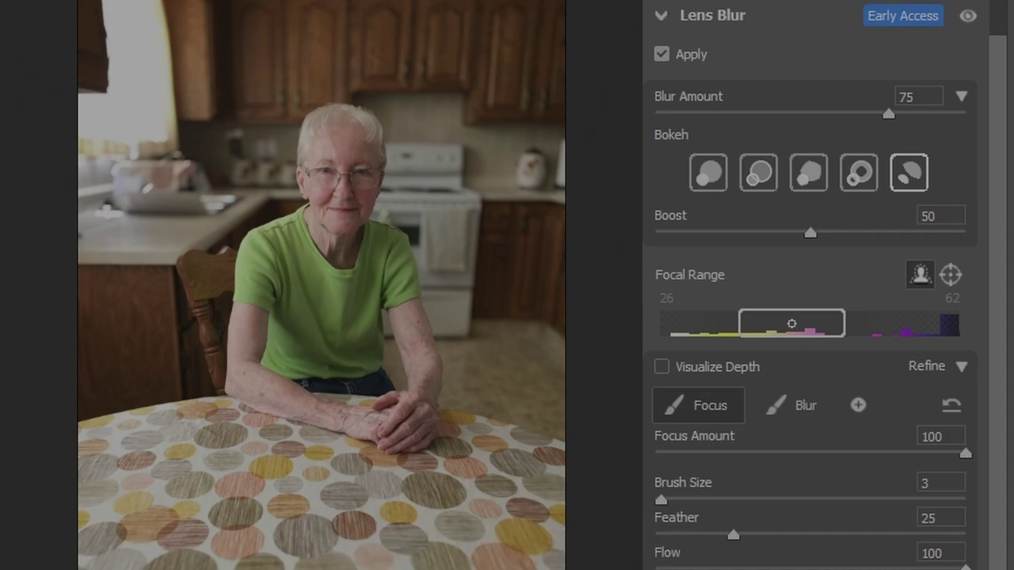
scroll(679, 27, "up", 15)
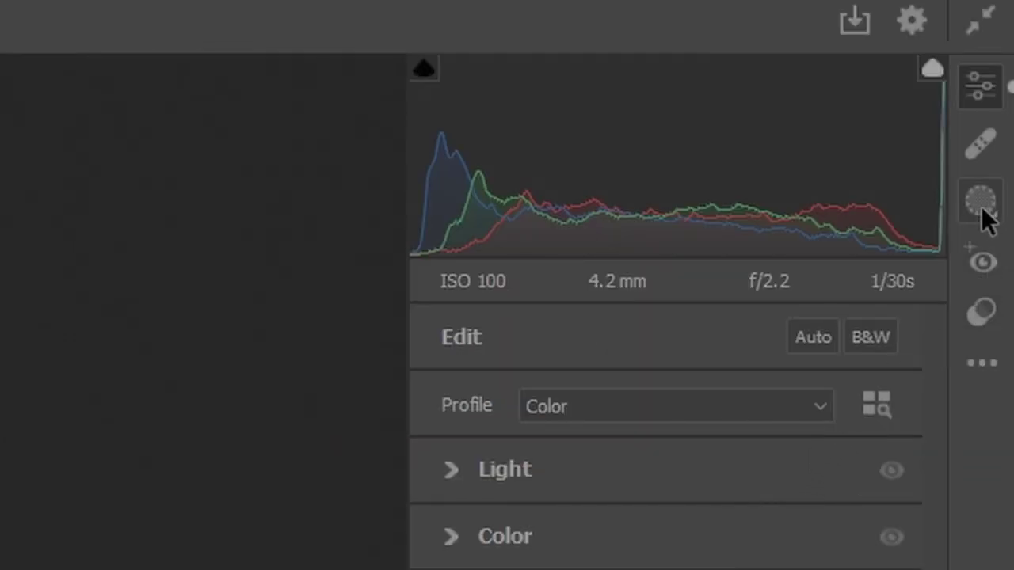
Add a Select Background mask (Mask 1) and turn on its red overlay.
left_click(989, 209)
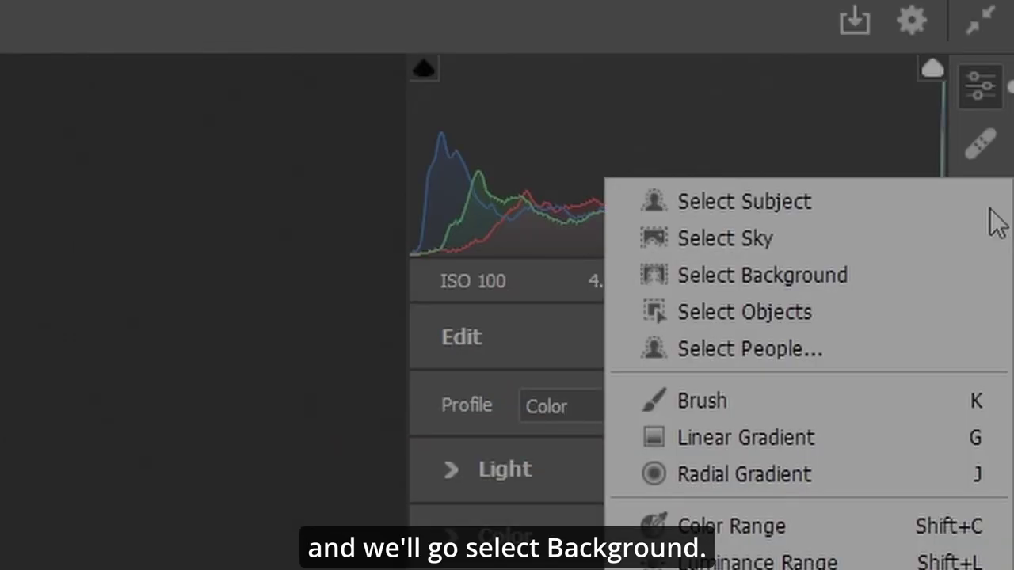
left_click(805, 278)
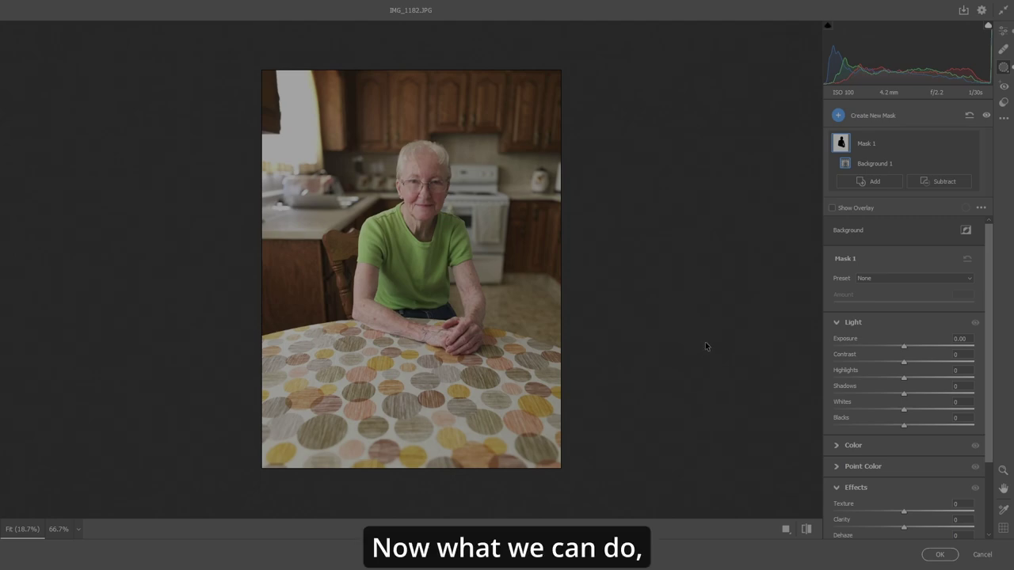
mouse_move(841, 148)
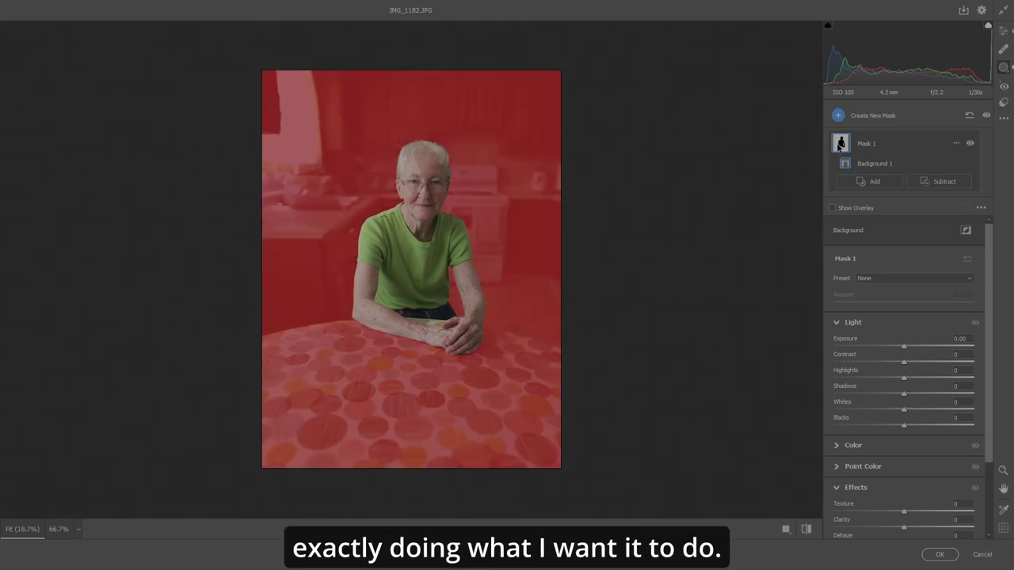
left_click(841, 147)
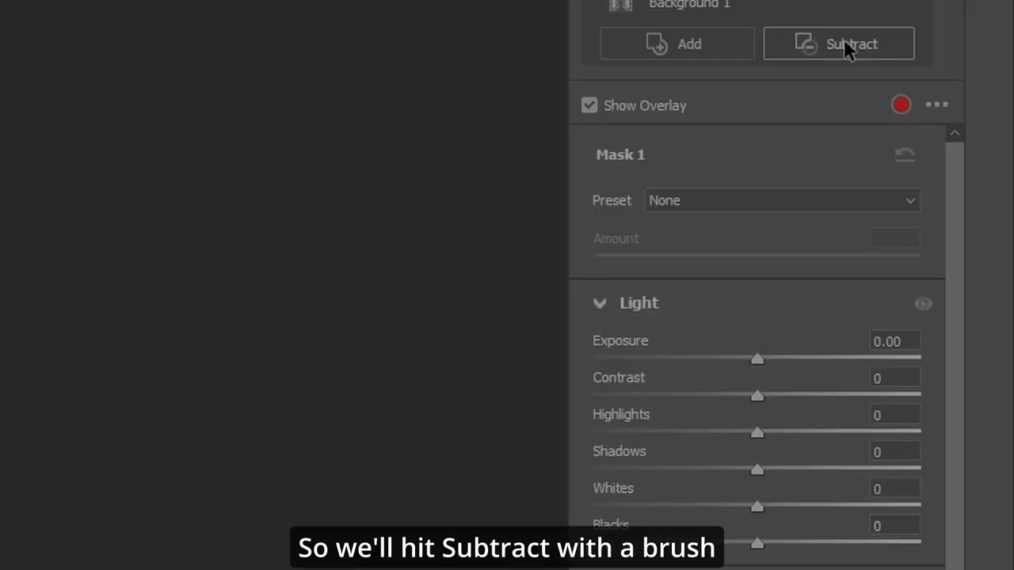
Subtract the polka-dot tabletop from Mask 1 with a brush.
left_click(940, 185)
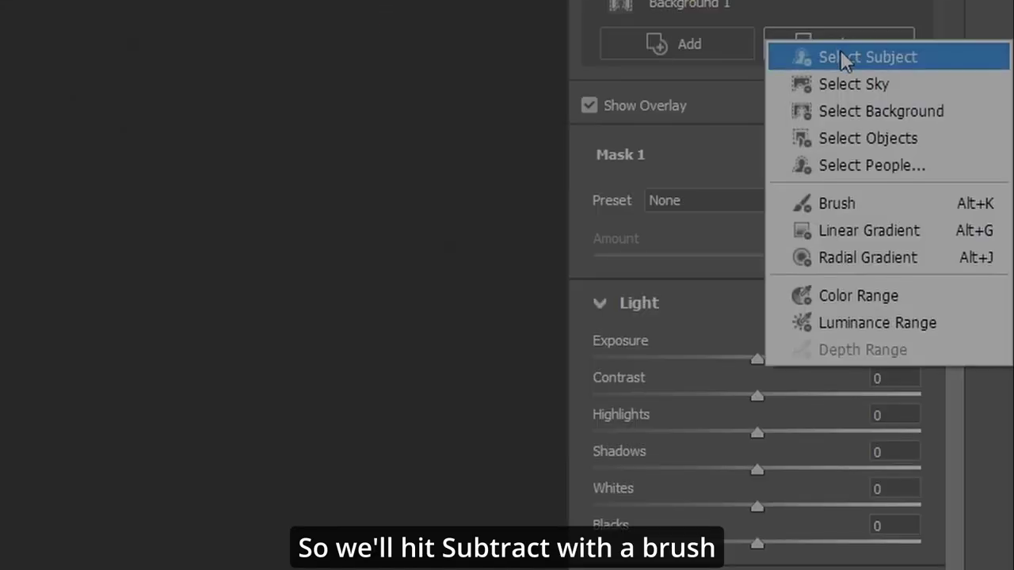
left_click(839, 206)
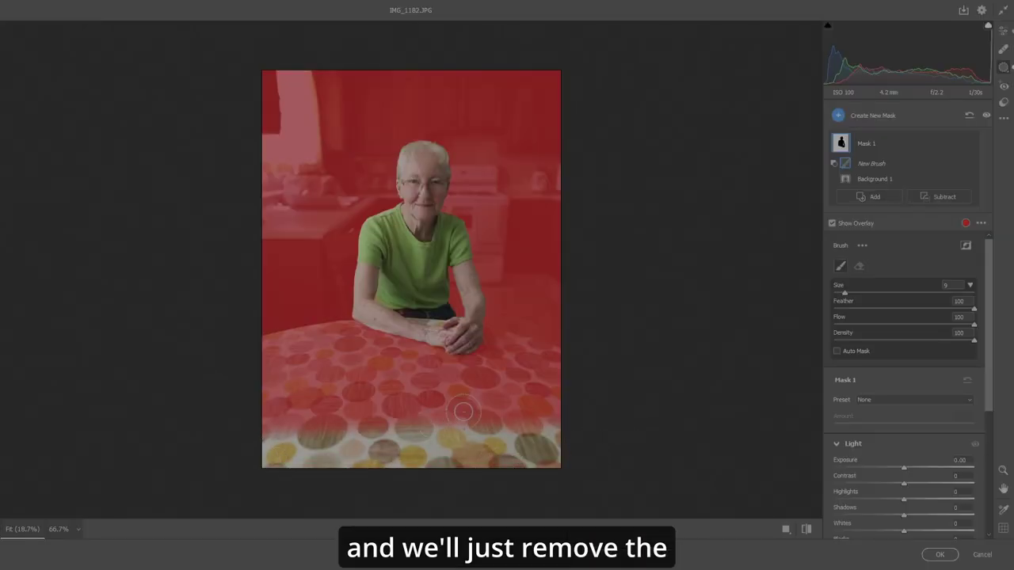
mouse_move(463, 412)
left_mouse_down()
mouse_move(294, 365)
mouse_move(269, 369)
mouse_move(333, 327)
mouse_move(293, 332)
mouse_move(317, 424)
mouse_move(333, 428)
left_mouse_up()
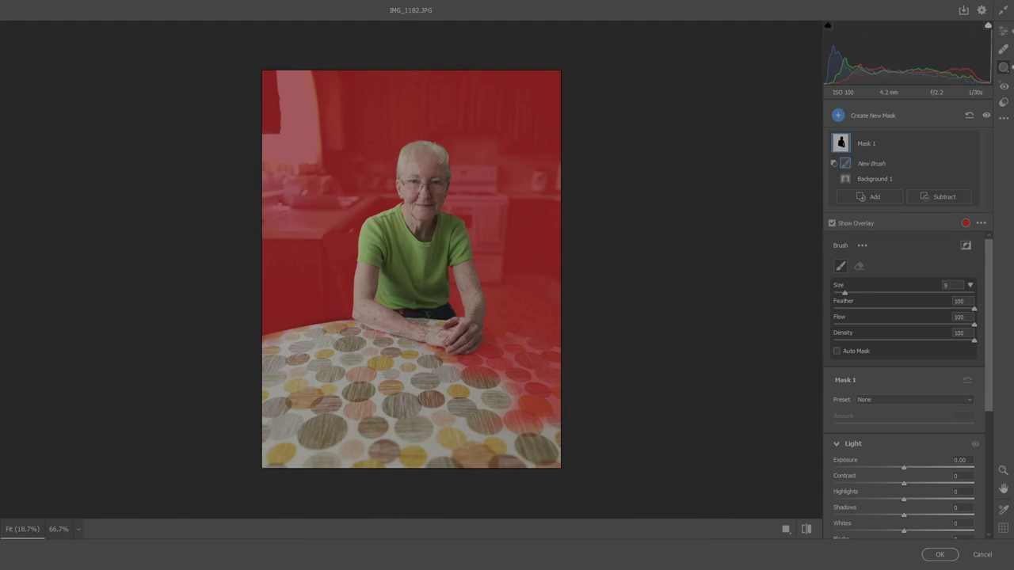
mouse_move(448, 346)
left_mouse_down()
mouse_move(515, 364)
mouse_move(559, 411)
mouse_move(540, 361)
left_mouse_up()
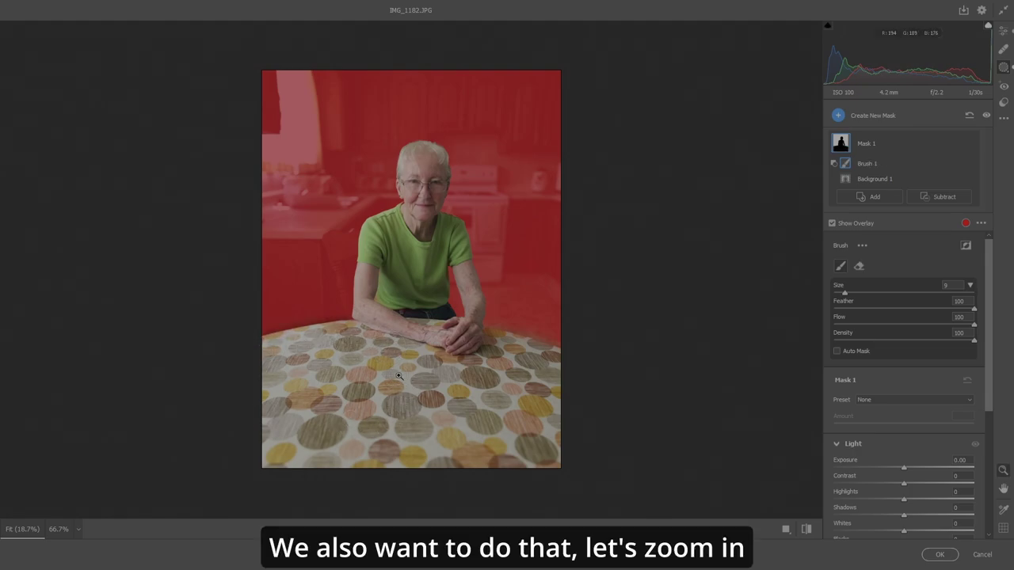
Shrink the subtract brush to size 4 and erase the chair back from the mask.
key("ctrl+plus")
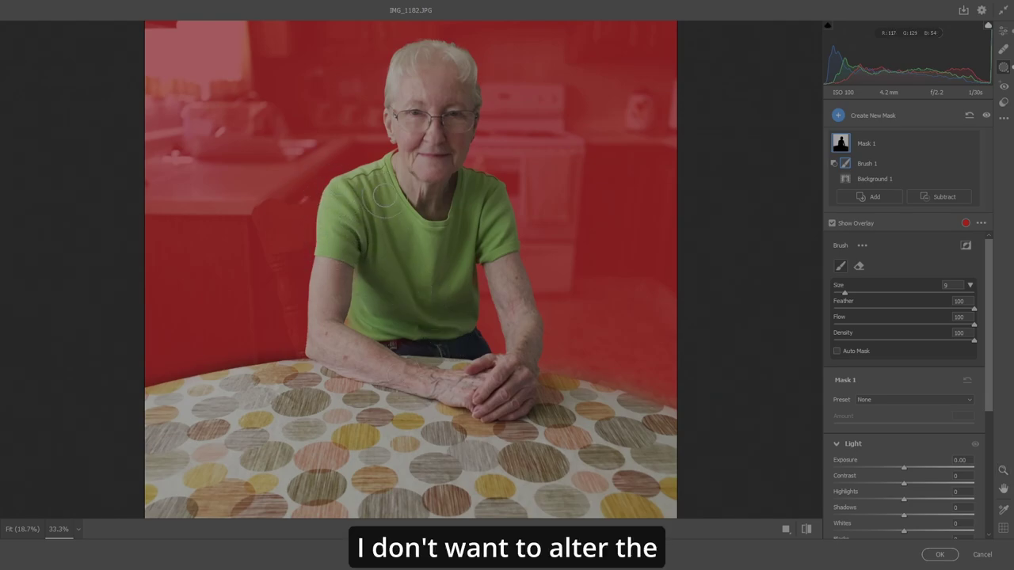
key("bracketleft")
key("bracketleft")
key("bracketleft")
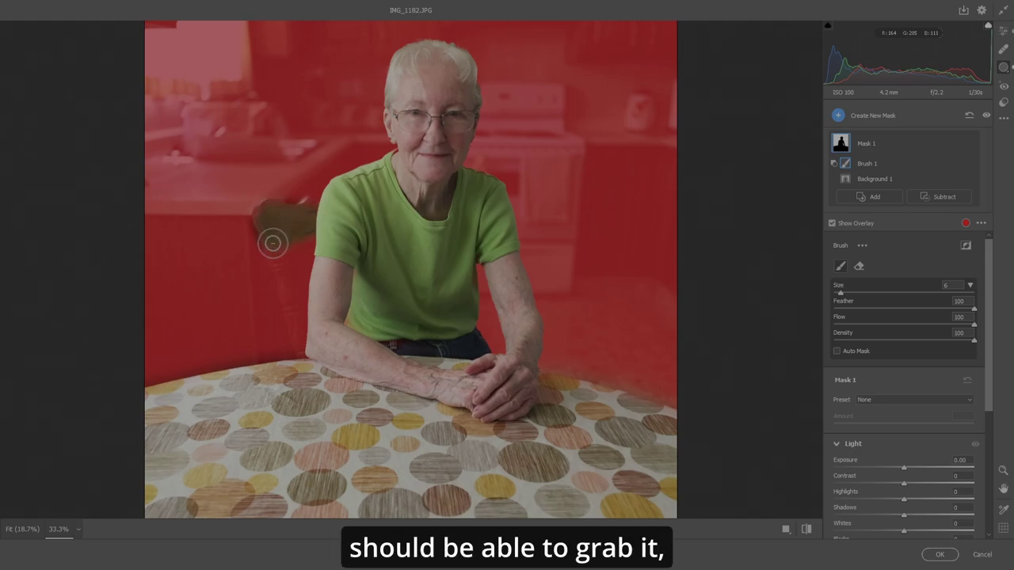
key("bracketleft")
key("bracketleft")
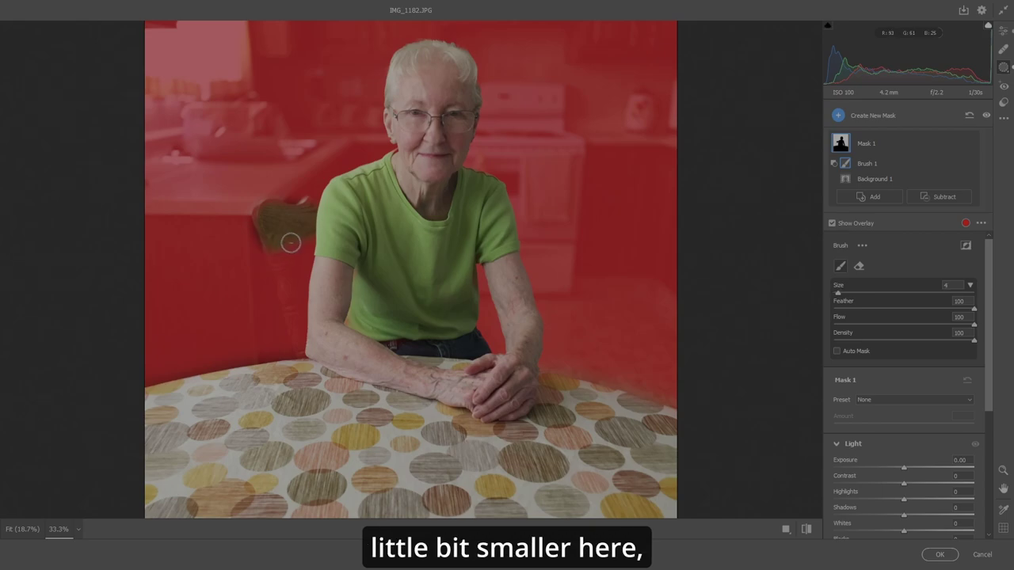
mouse_move(290, 243)
left_mouse_down()
mouse_move(276, 252)
mouse_move(298, 328)
left_mouse_up()
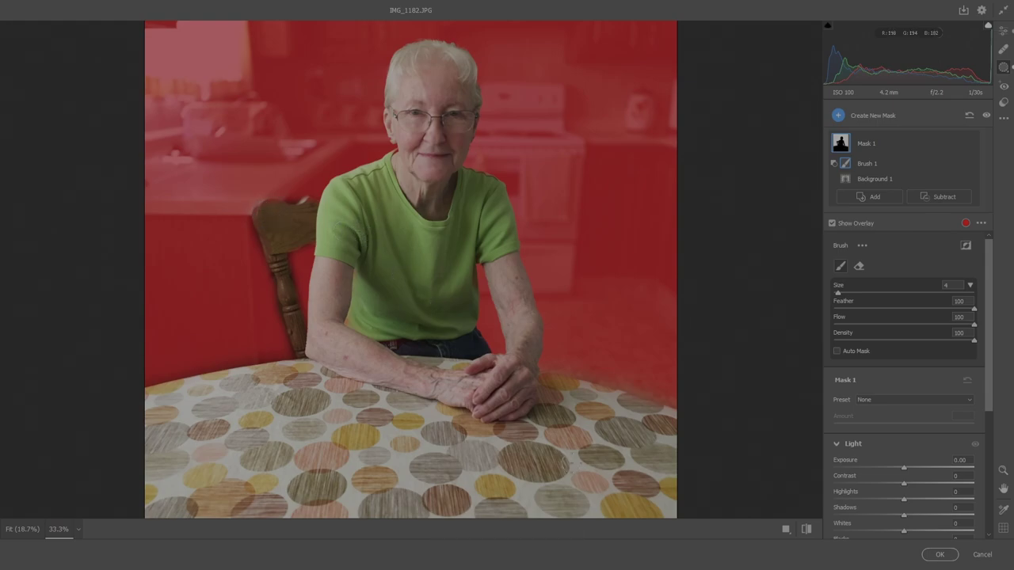
key("ctrl+minus")
key("ctrl+minus")
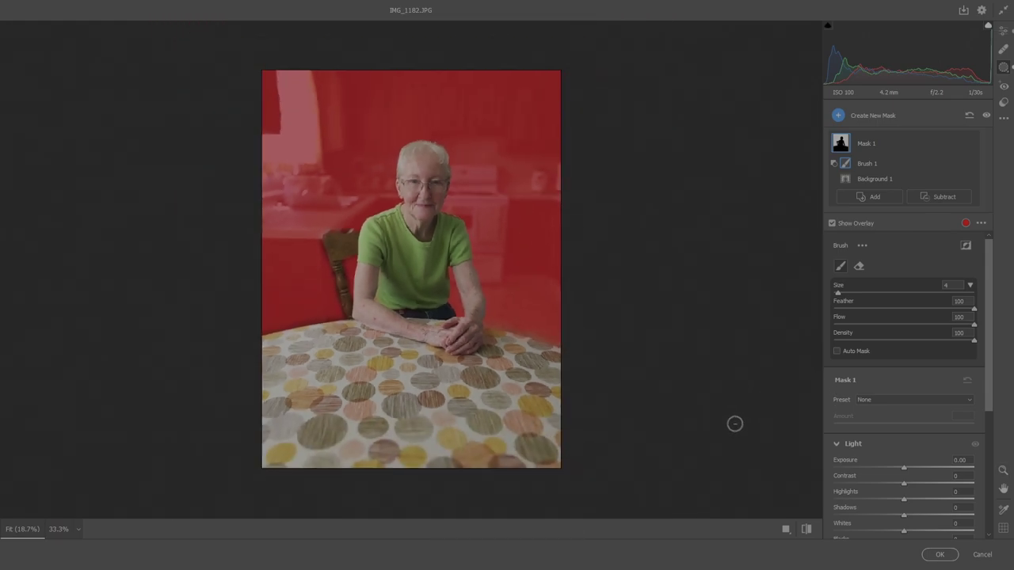
Hide the overlay and set the background mask's Highlights to -61 and Shadows to -43.
key("y")
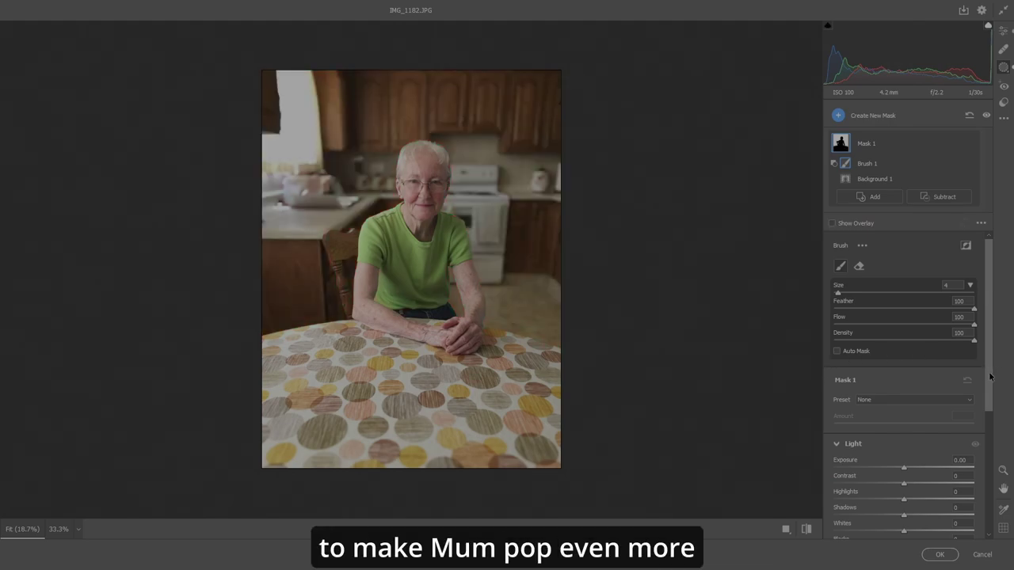
left_click_drag(988, 376, 997, 442)
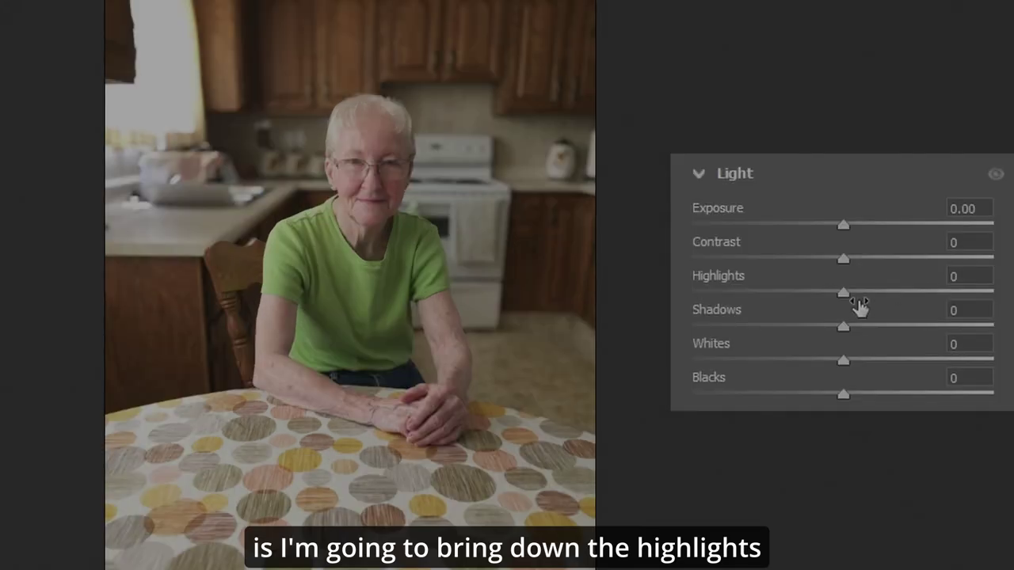
left_click_drag(846, 297, 751, 298)
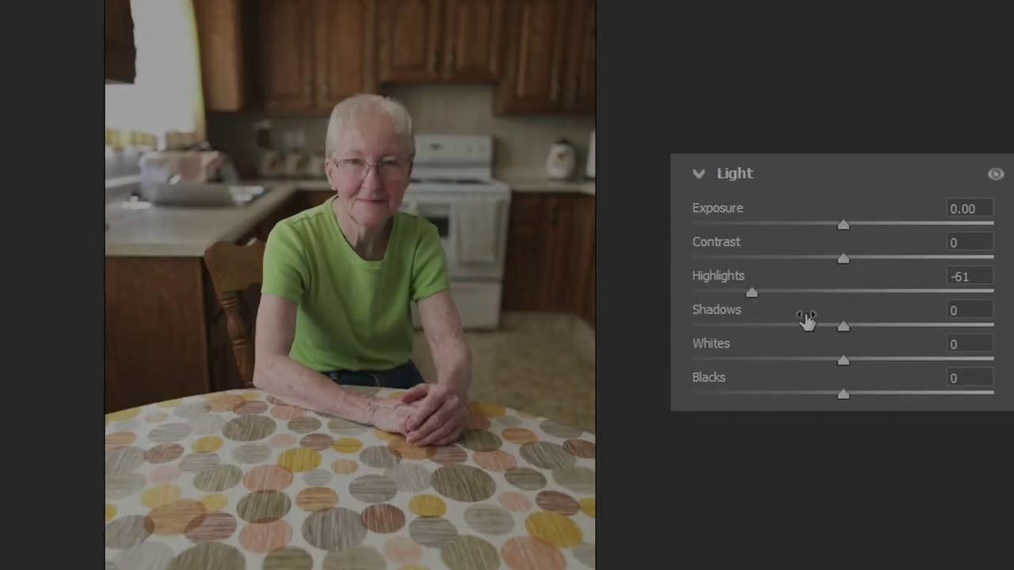
left_click_drag(839, 333, 848, 334)
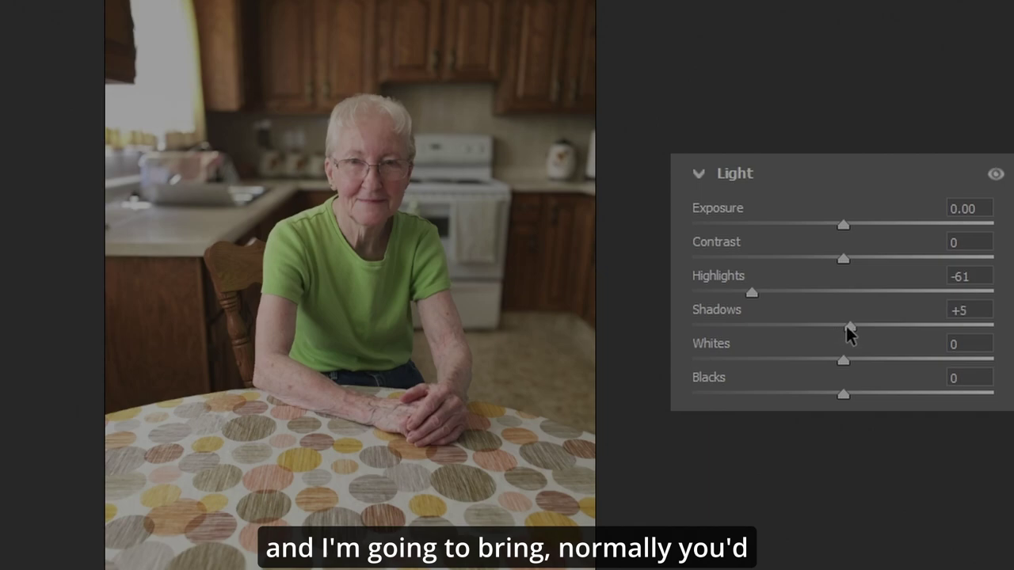
left_click_drag(944, 321, 790, 346)
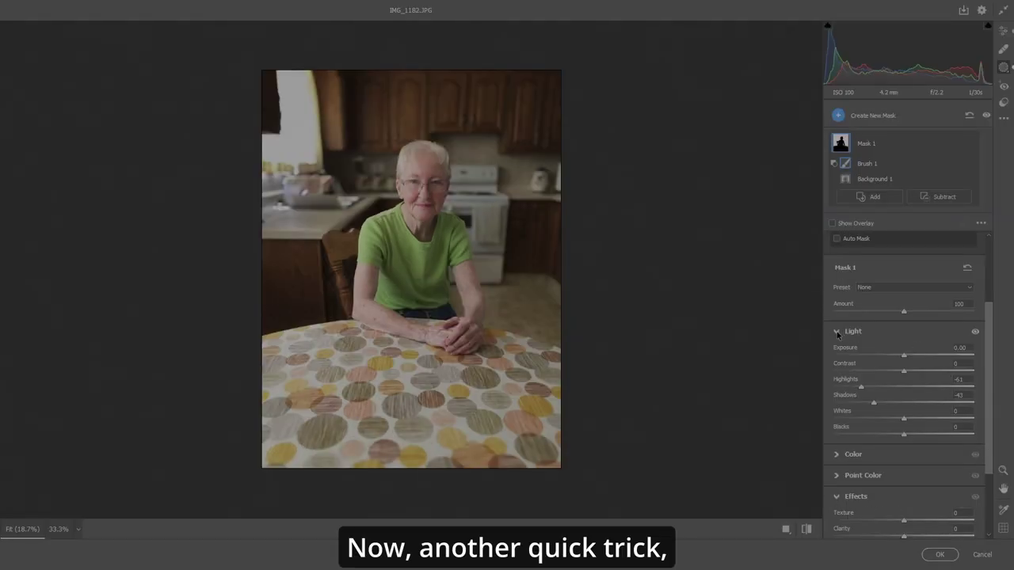
Swap the Light section for Color and lower the background mask's Saturation to -43.
left_click(837, 332)
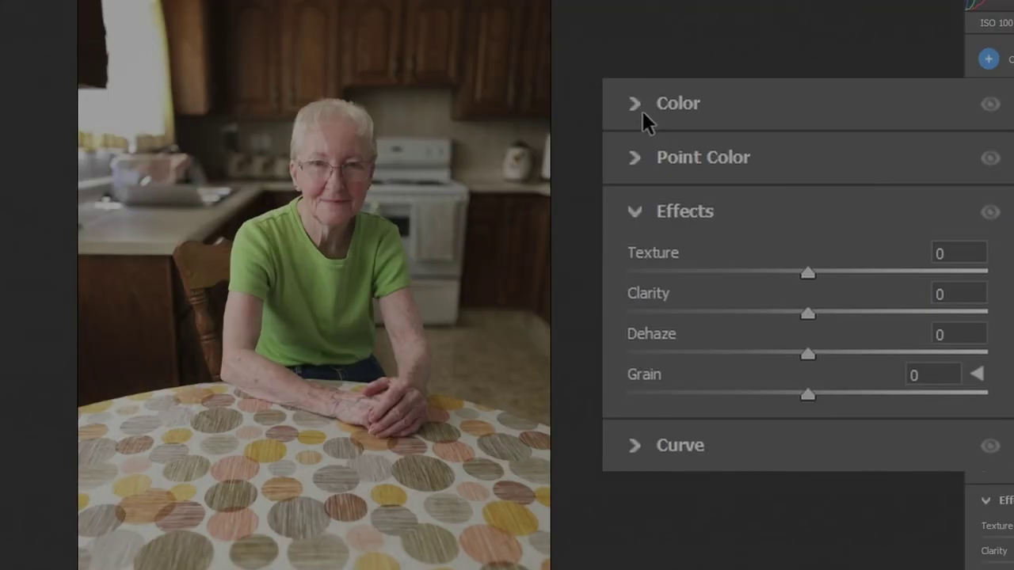
left_click(840, 357)
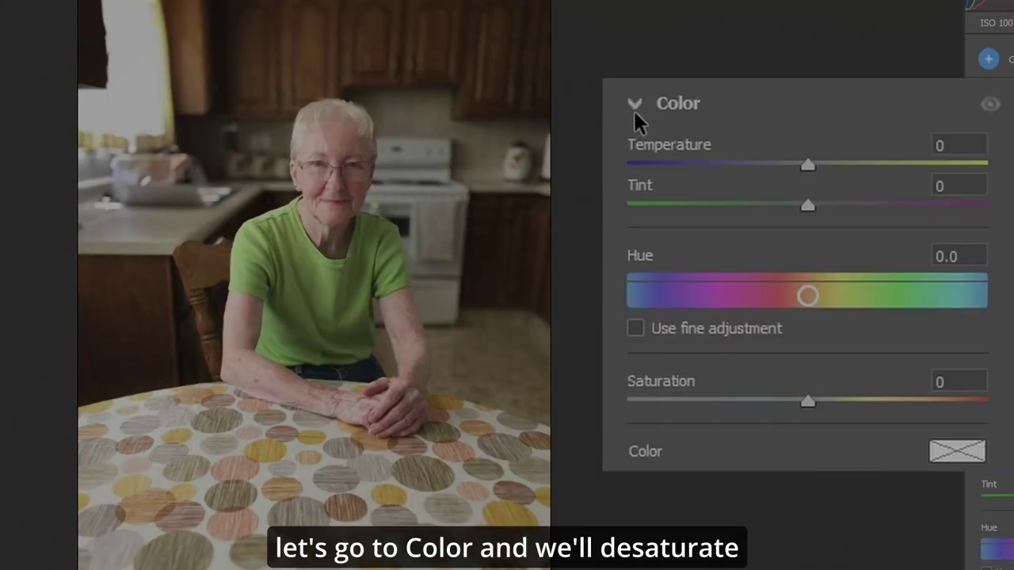
scroll(808, 317, "down", 1)
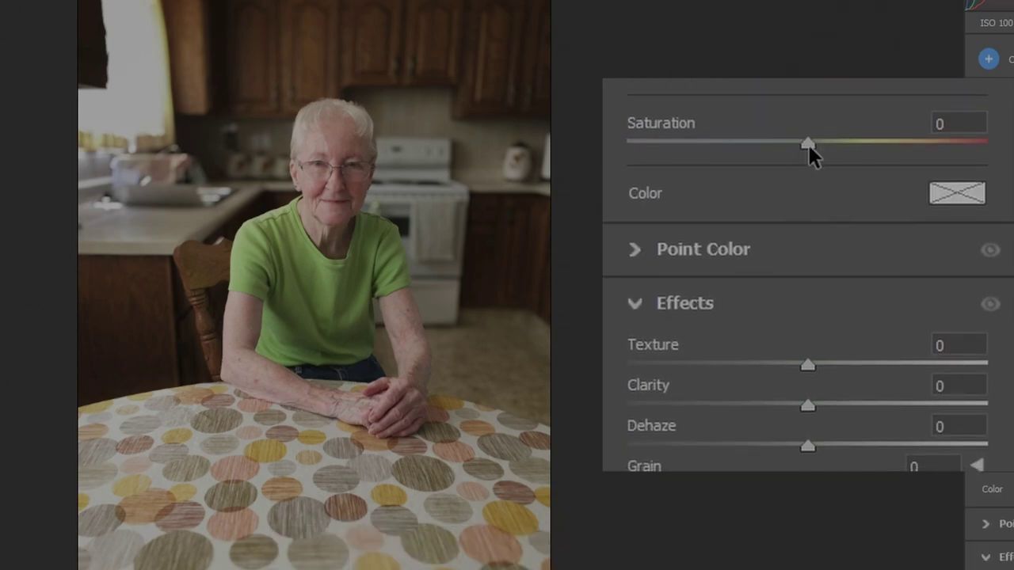
left_click_drag(808, 145, 666, 151)
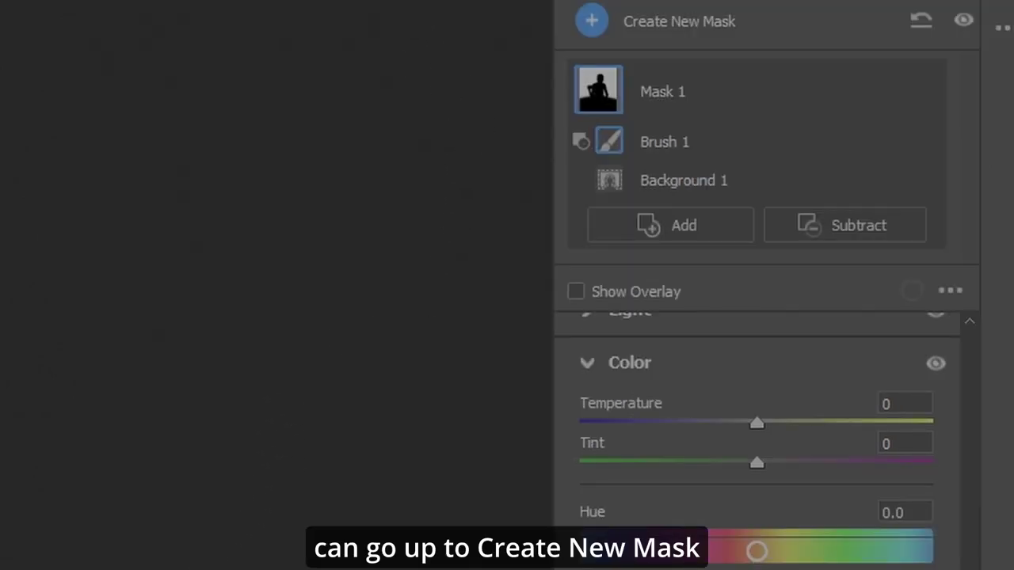
Add a People mask with Entire Person off and every part from Facial Skin to Clothes ticked.
left_click(607, 26)
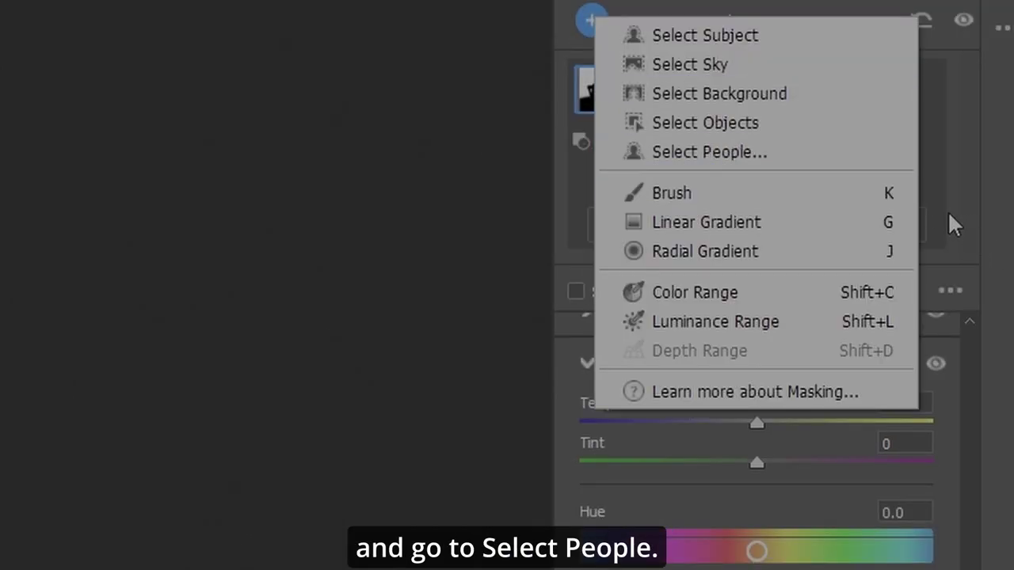
left_click(715, 154)
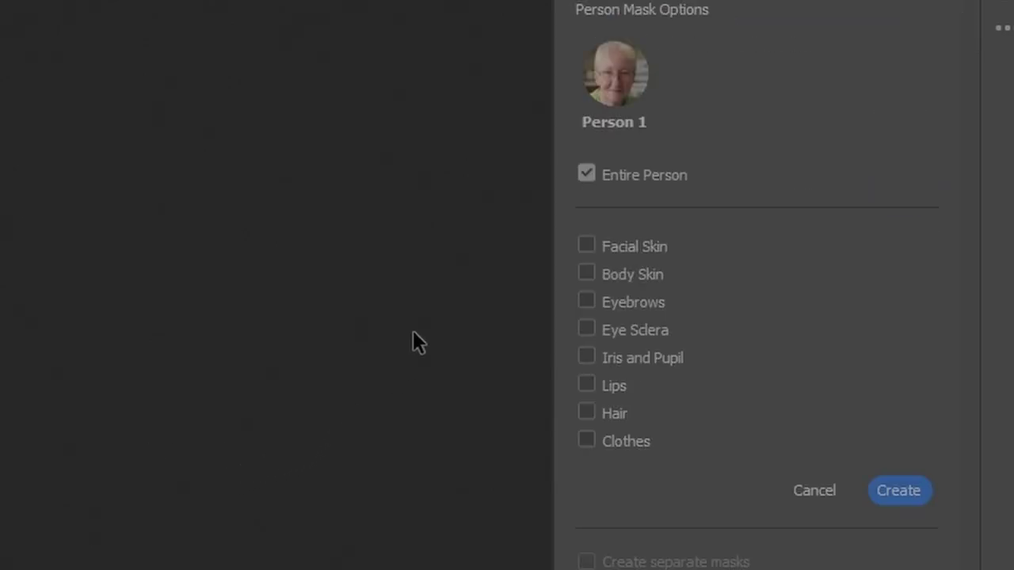
left_click(586, 246)
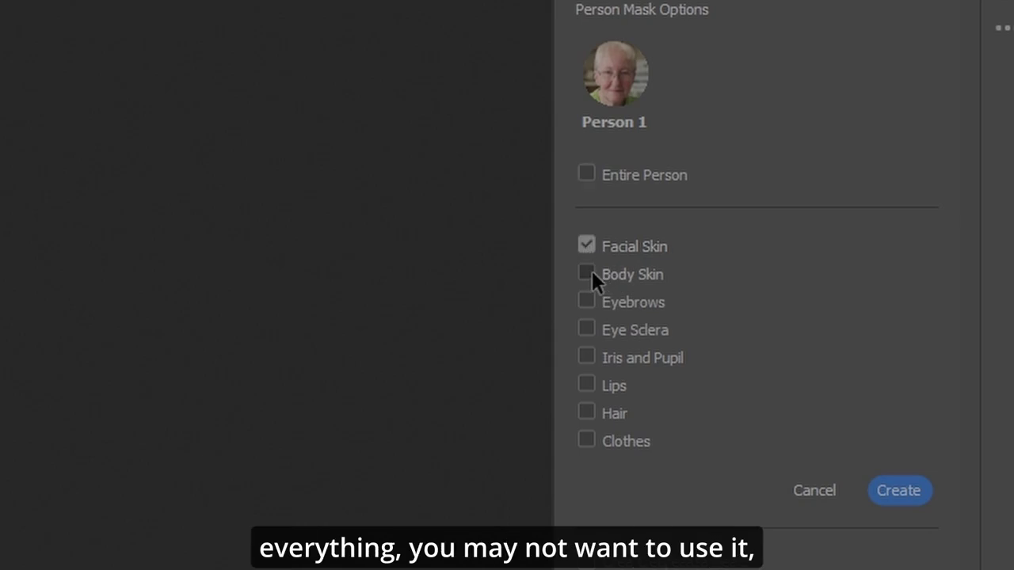
left_click(587, 329)
left_click(588, 357)
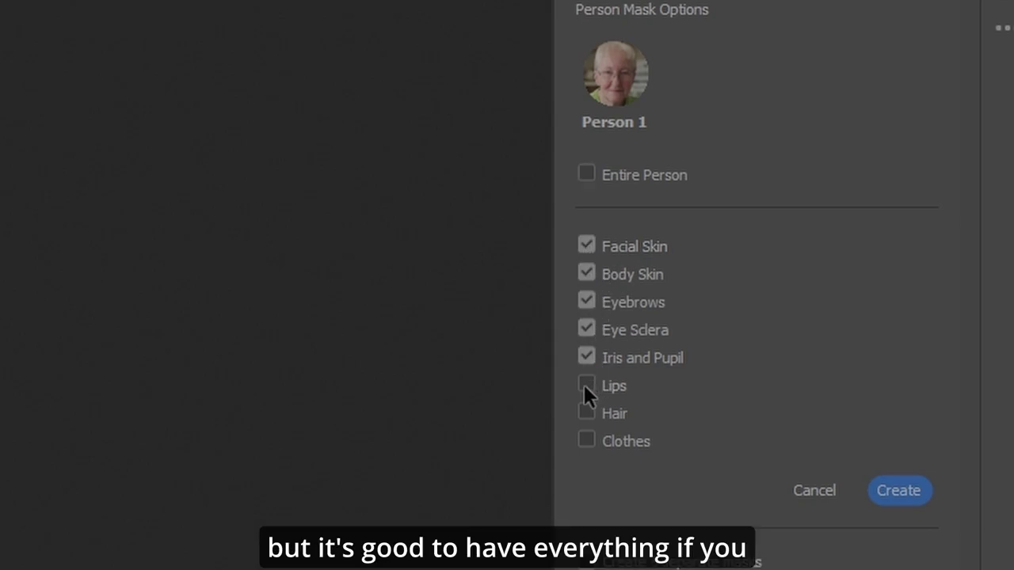
left_click(594, 438)
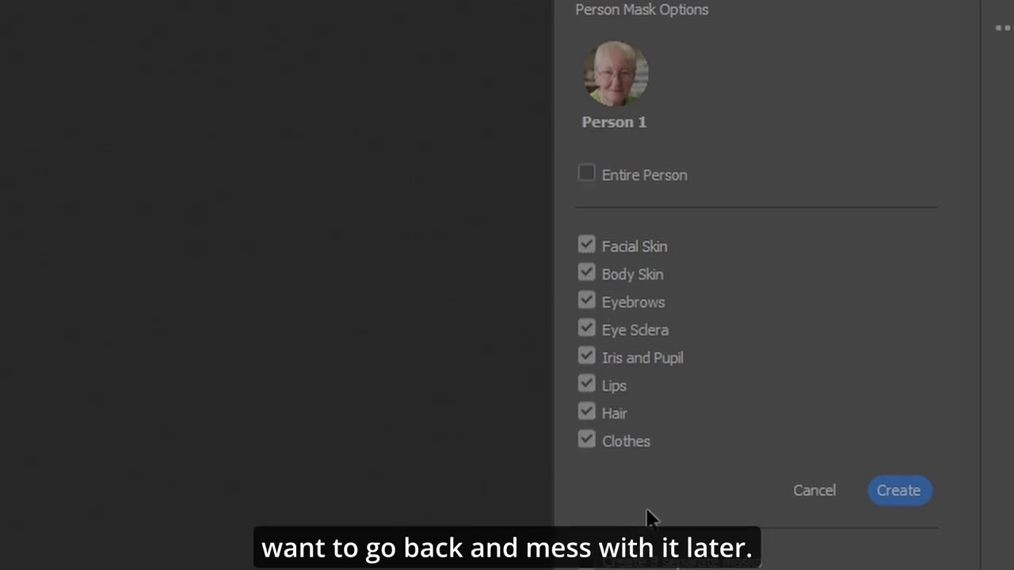
left_click(900, 491)
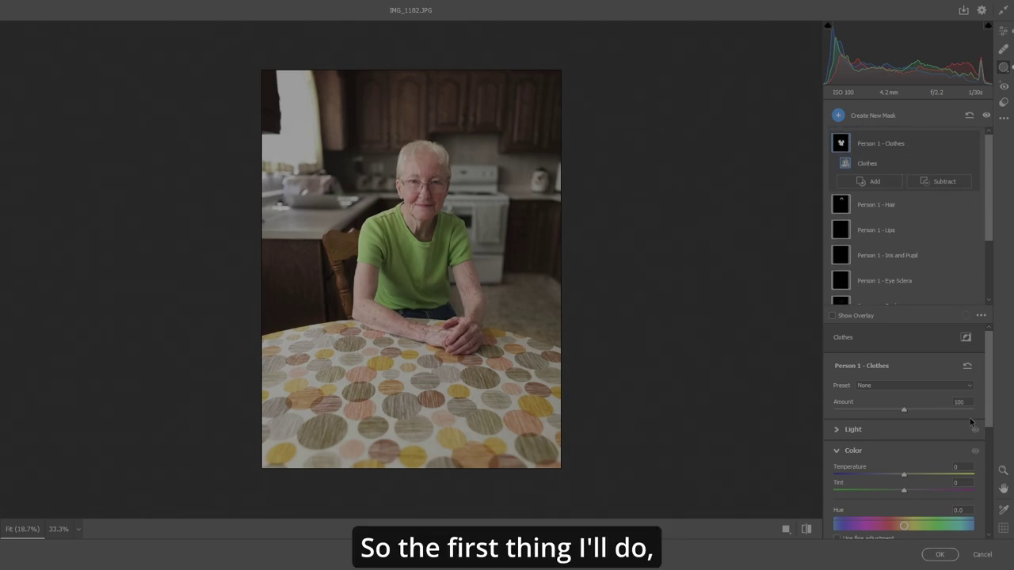
On the Person 1 - Clothes mask, set Highlights to -38 and Shadows to +53.
left_click(838, 452)
left_click(845, 433)
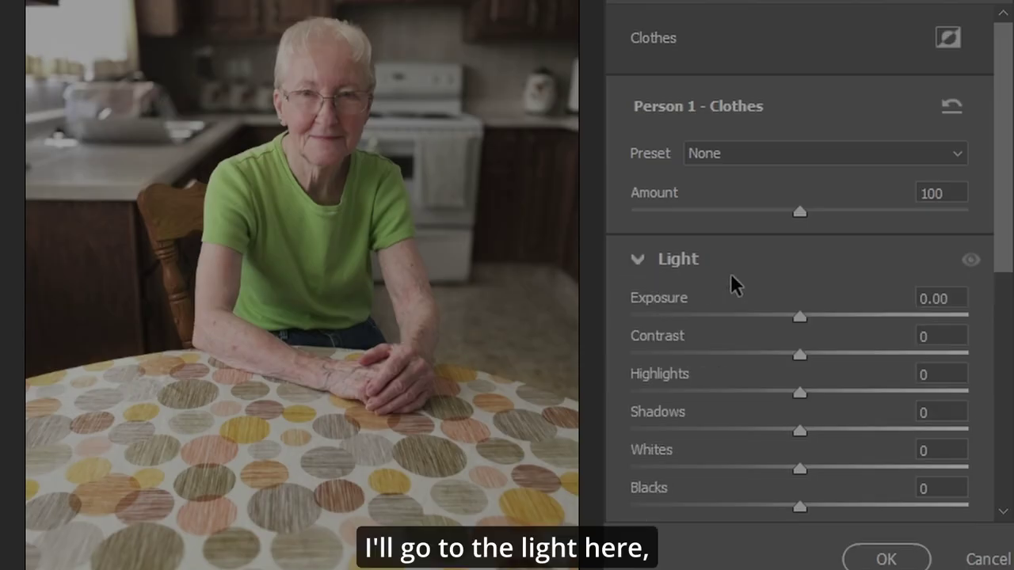
left_click_drag(1010, 234, 992, 360)
left_click_drag(801, 124, 737, 131)
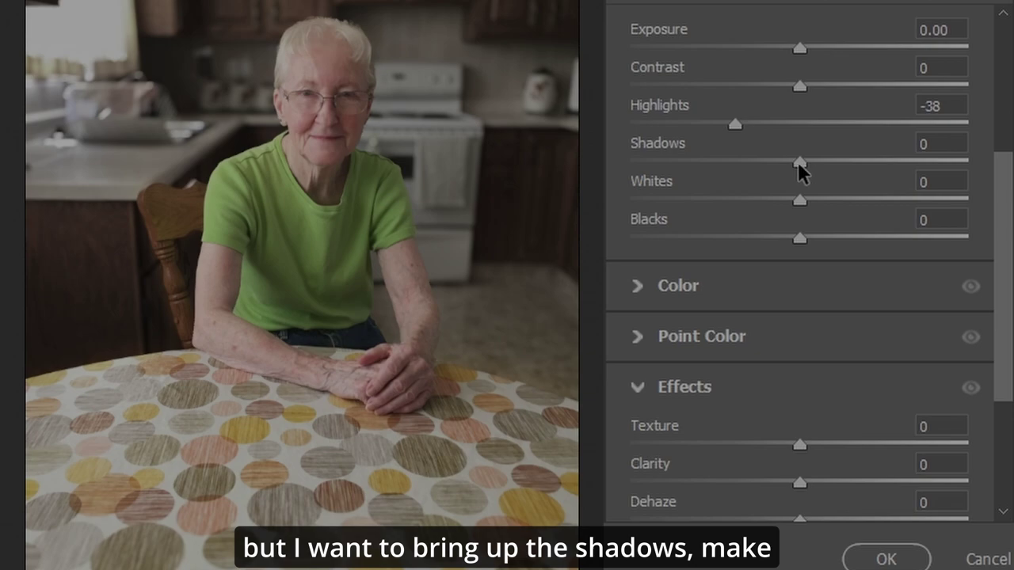
left_click_drag(799, 166, 888, 166)
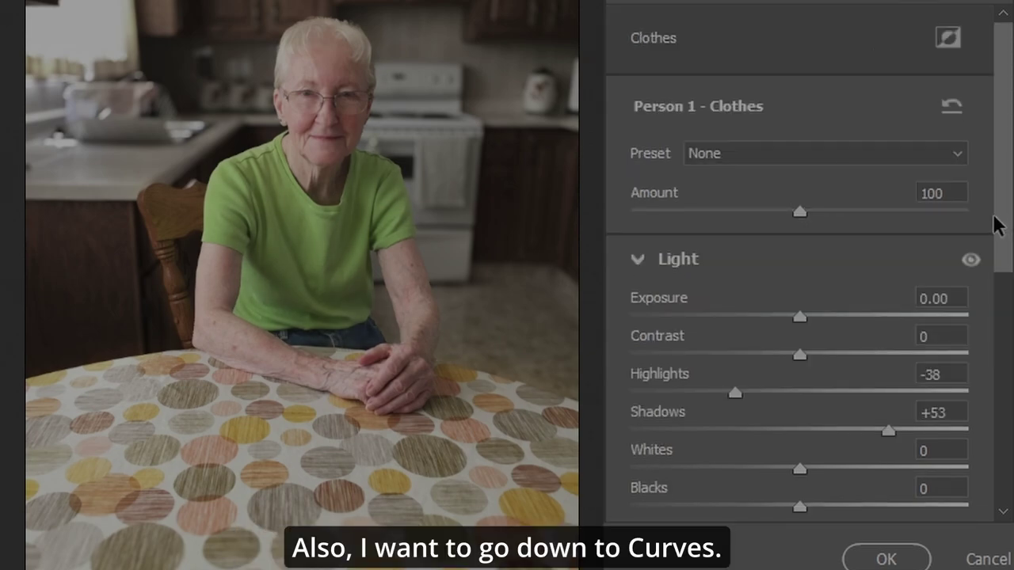
left_click_drag(998, 220, 997, 478)
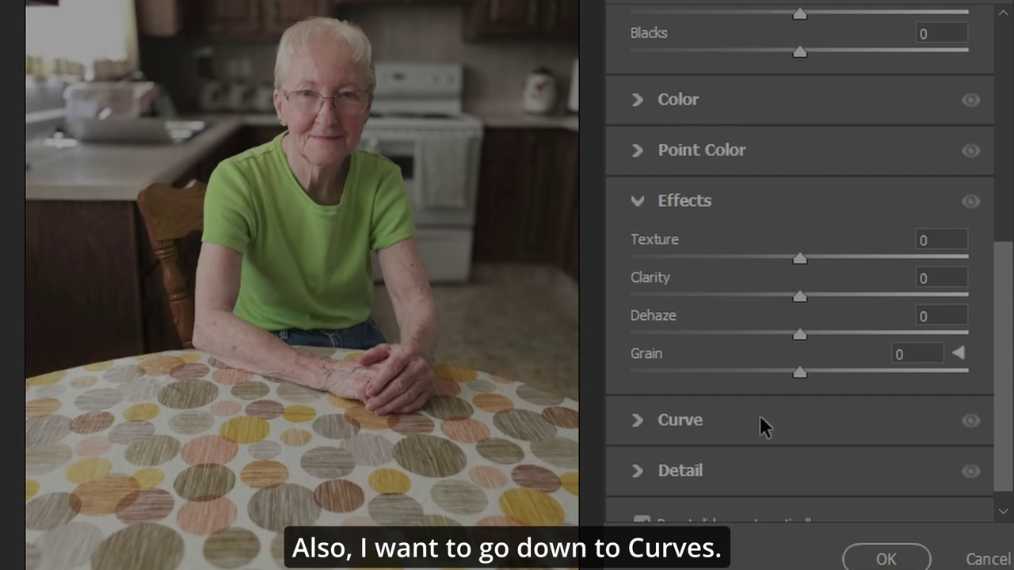
Add a point to the clothes mask's green curve, raising it from input 125 to output 131.
left_click(643, 425)
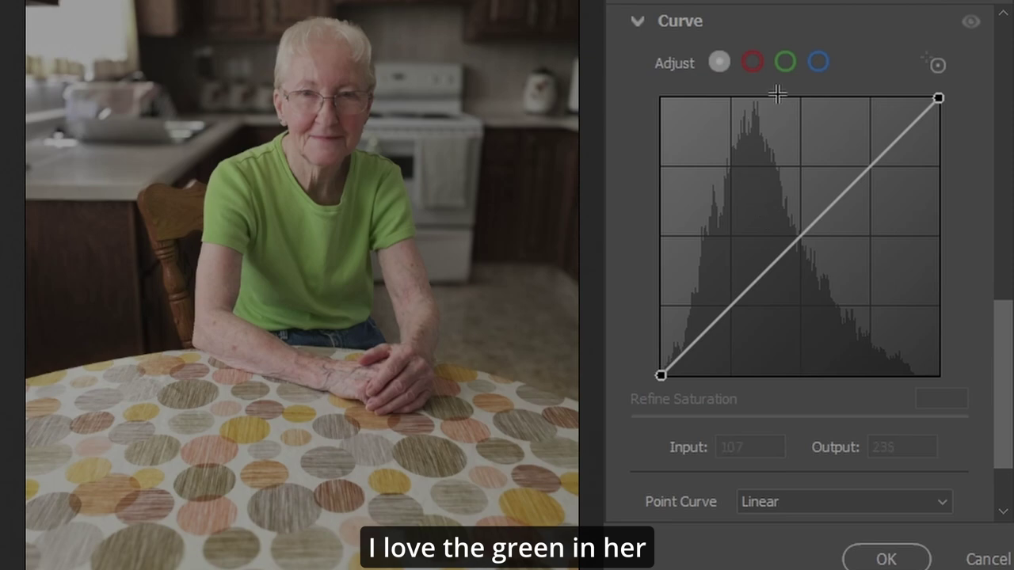
left_click(785, 62)
scroll(809, 80, "up", 3)
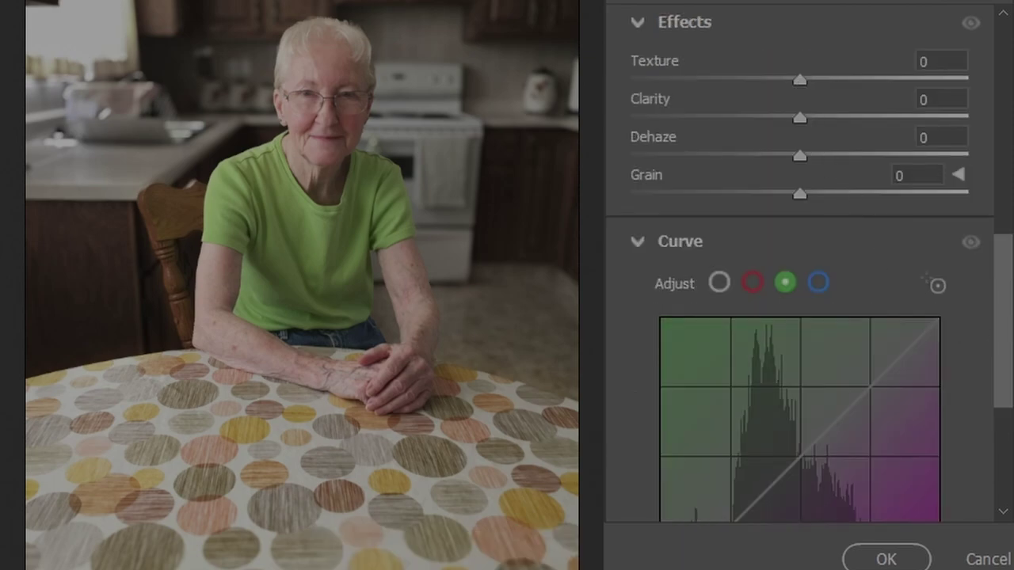
left_click_drag(1006, 333, 996, 407)
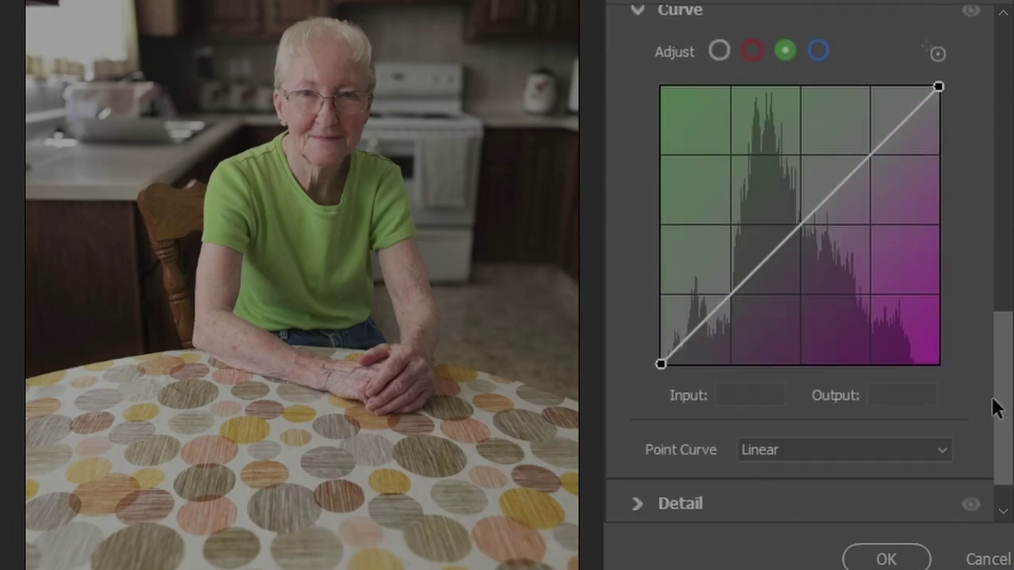
left_click(803, 222)
left_click_drag(805, 225, 797, 221)
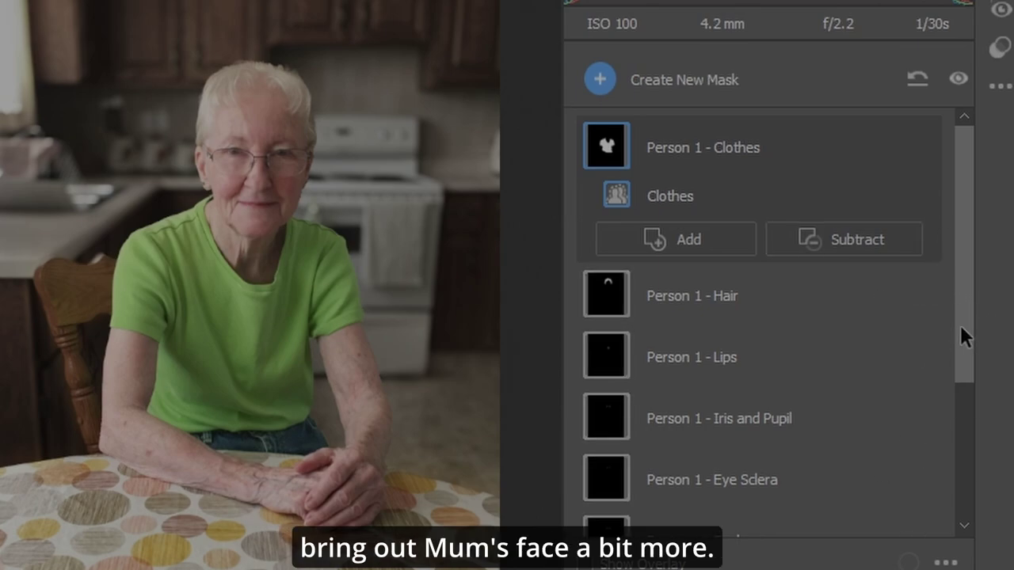
Select the Person 1 - Facial Skin mask and set Highlights -26, Shadows +38.
left_click_drag(973, 365, 986, 515)
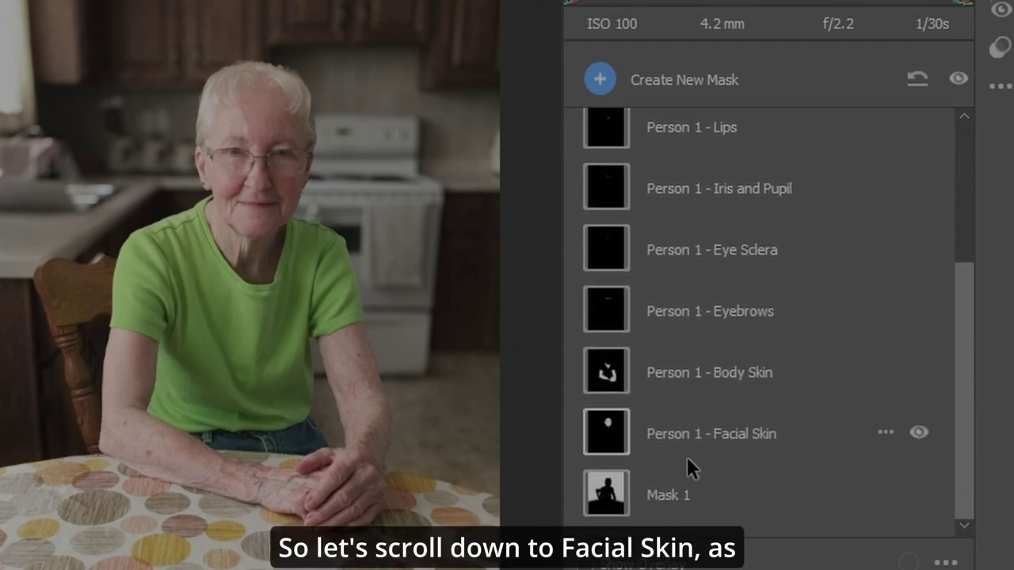
mouse_move(616, 440)
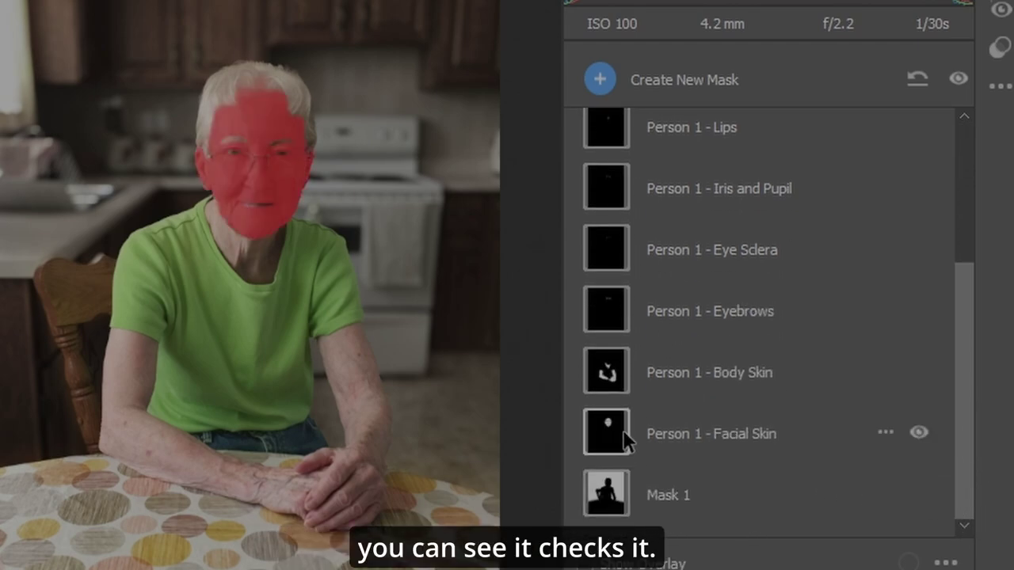
left_click(606, 436)
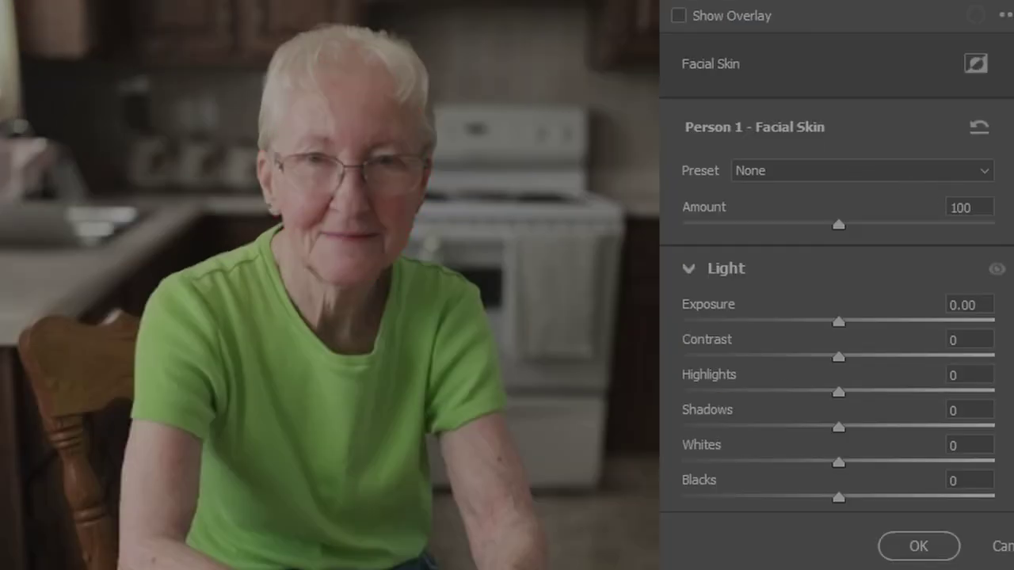
scroll(983, 278, "down", 5)
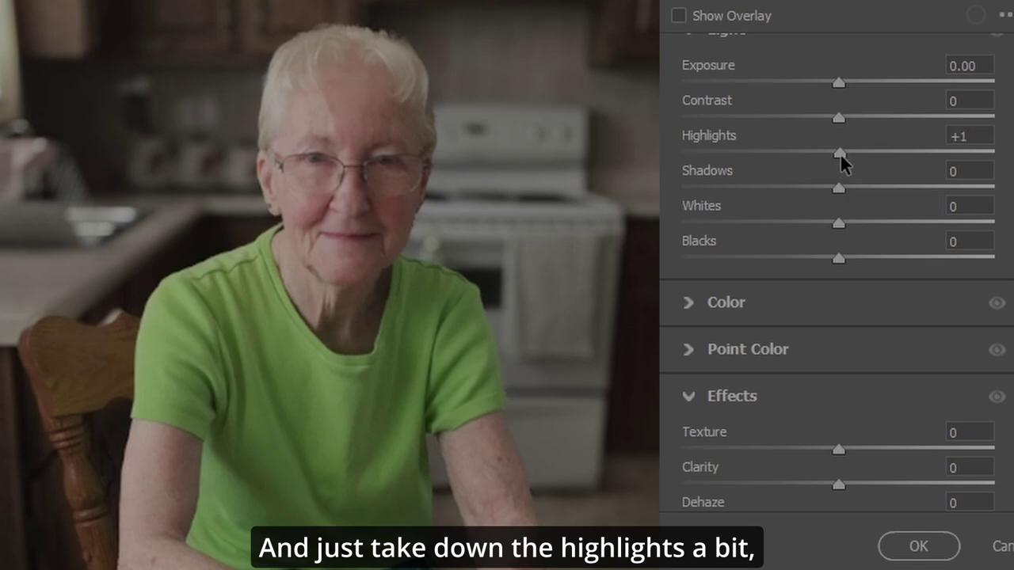
left_click_drag(841, 156, 798, 159)
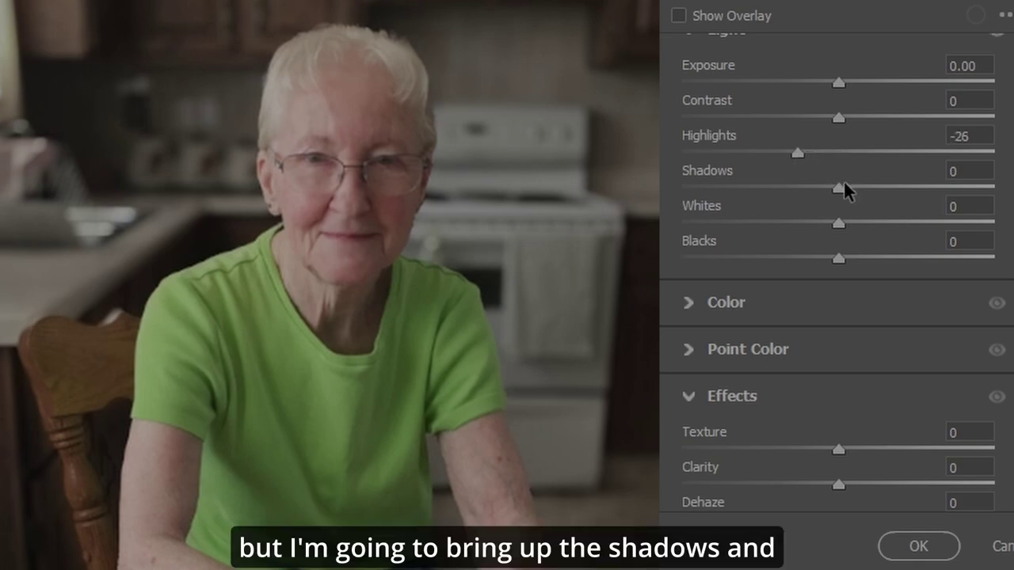
left_click_drag(837, 187, 908, 198)
left_click_drag(908, 198, 898, 198)
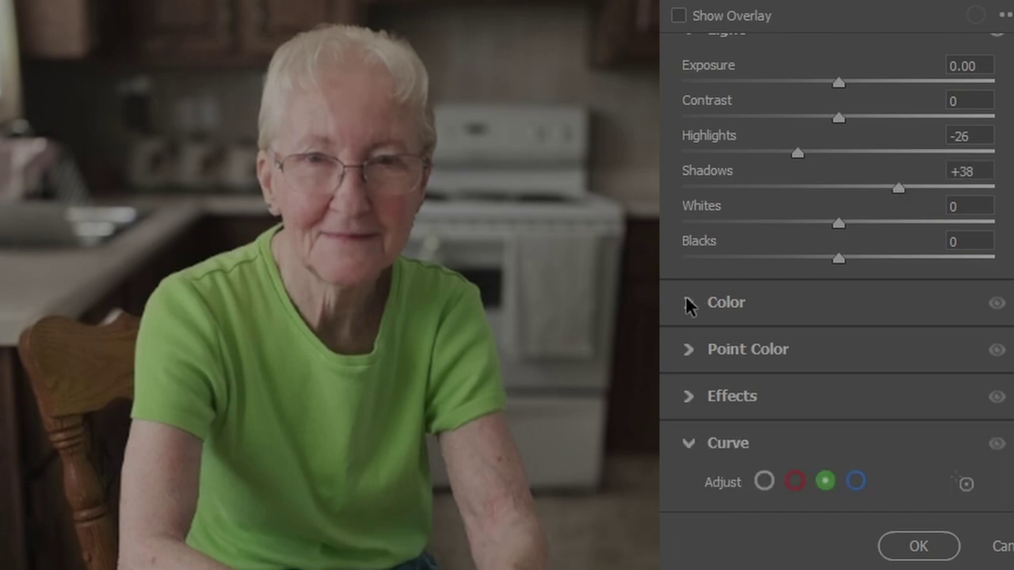
Raise the facial skin mask's Saturation to +5.
left_click(688, 302)
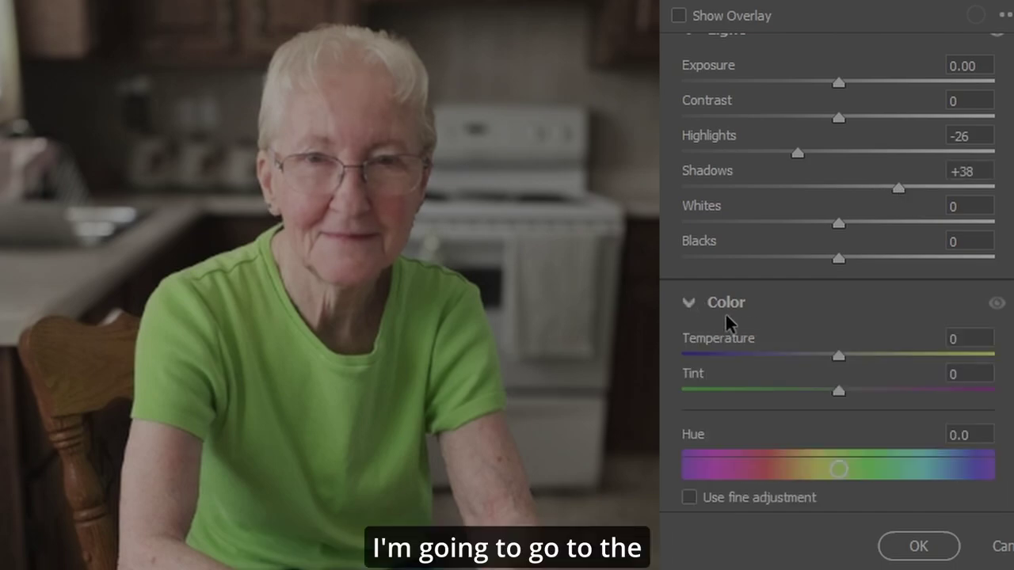
scroll(792, 324, "down", 5)
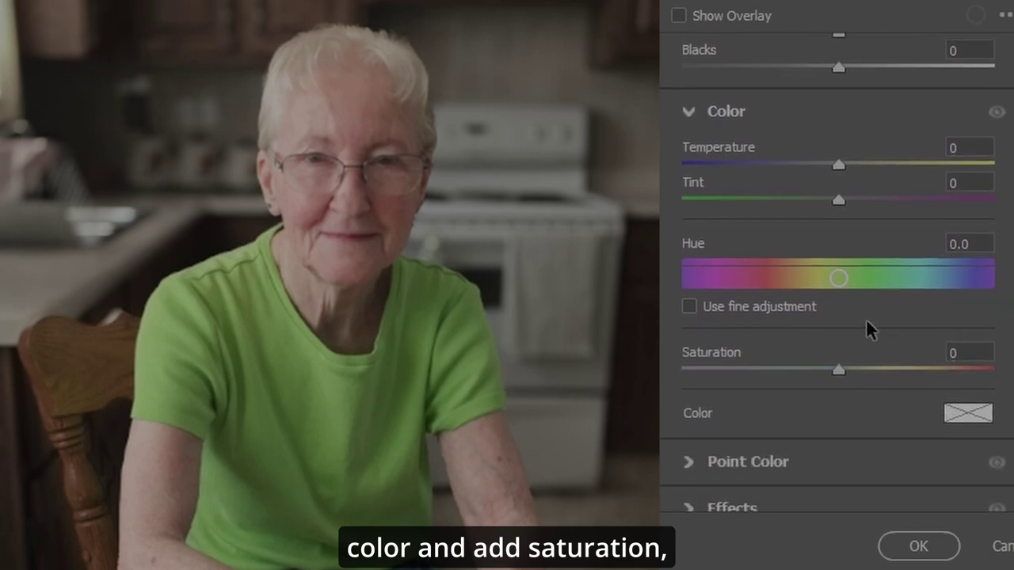
left_click(962, 352)
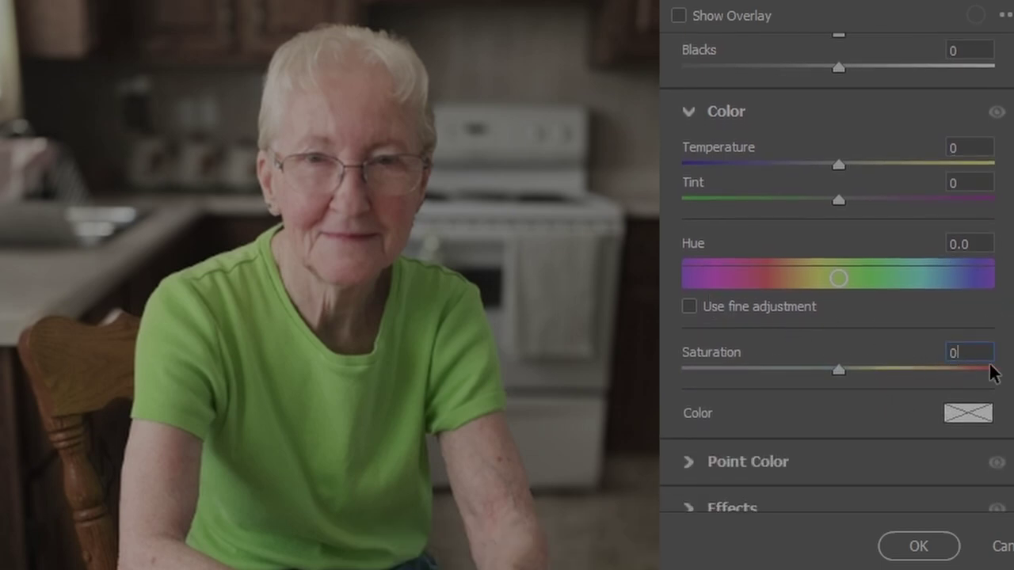
key("Up")
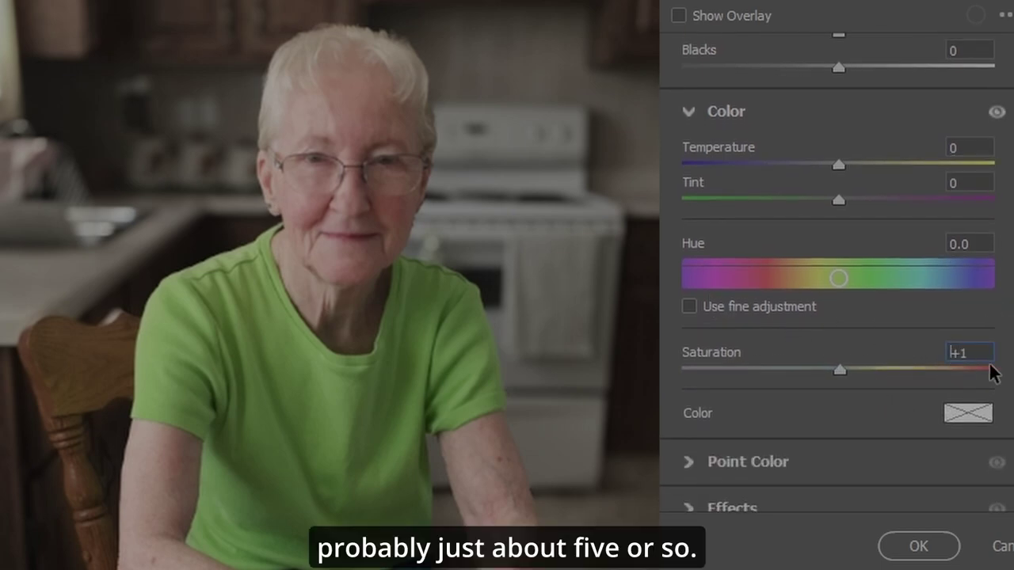
key("Up")
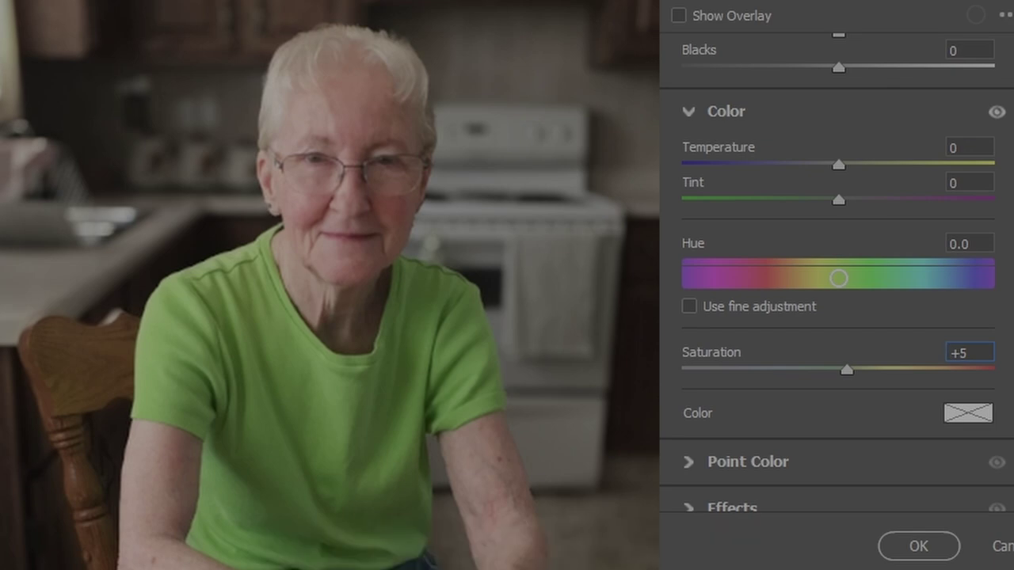
left_click(918, 546)
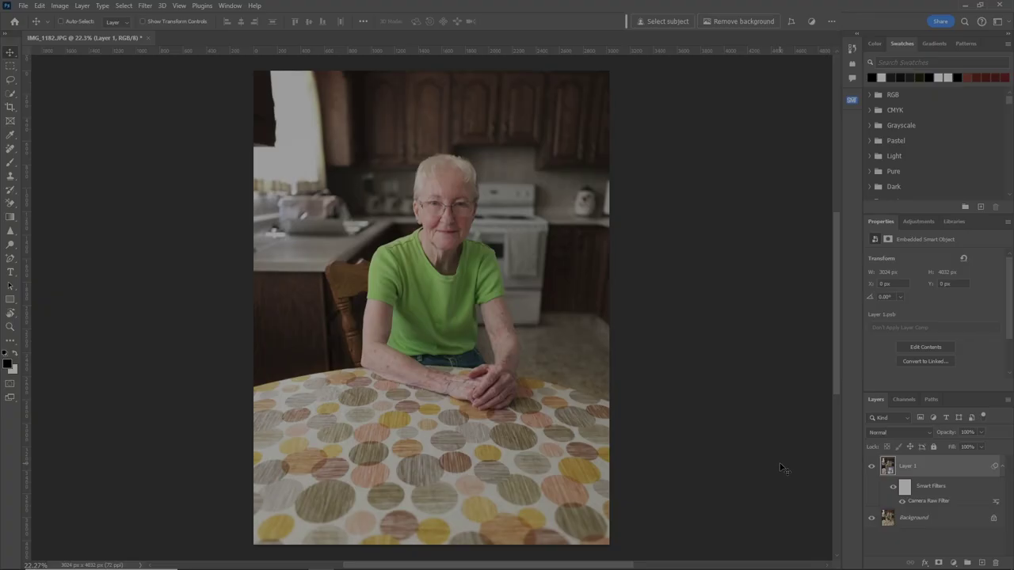